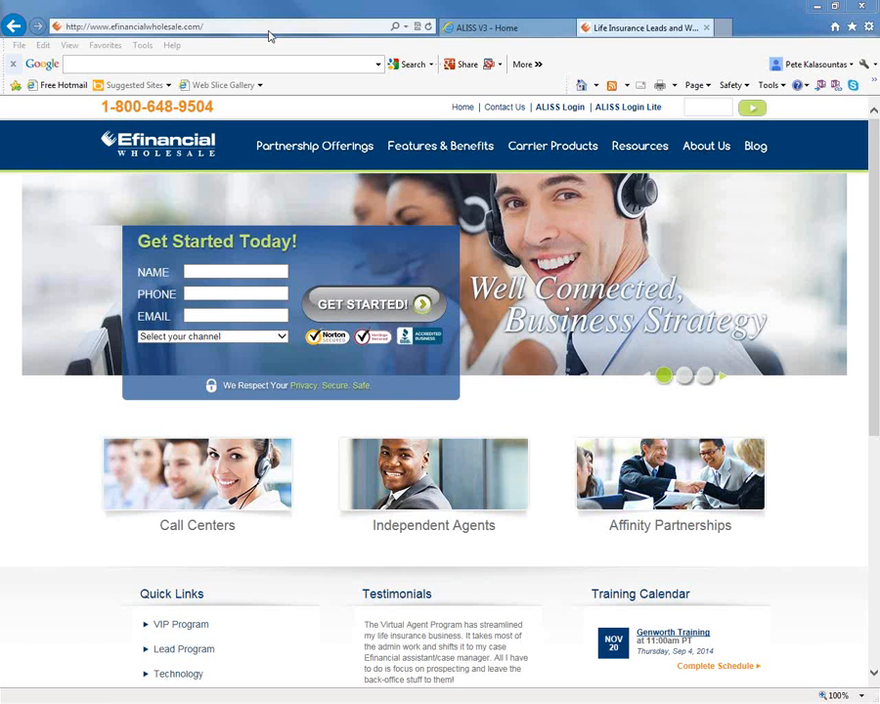
Switch to the ALISS home page and review its work summary, underwriting updates and Sales Cycle Overview.
{"action": "left_click", "coordinate": [482, 29]}
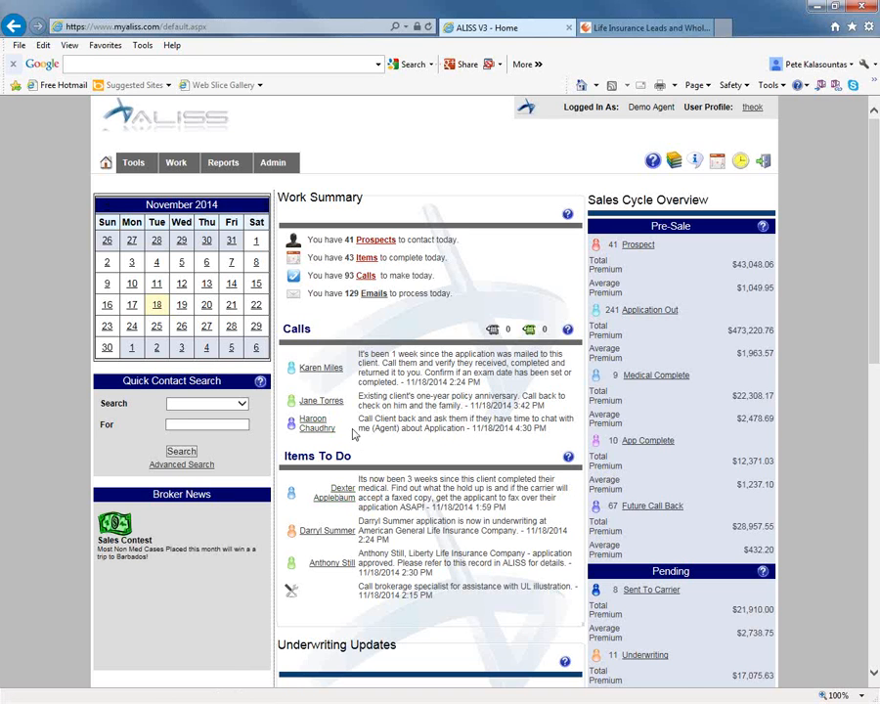
{"action": "scroll", "coordinate": [367, 459], "scroll_direction": "down", "scroll_amount": 3}
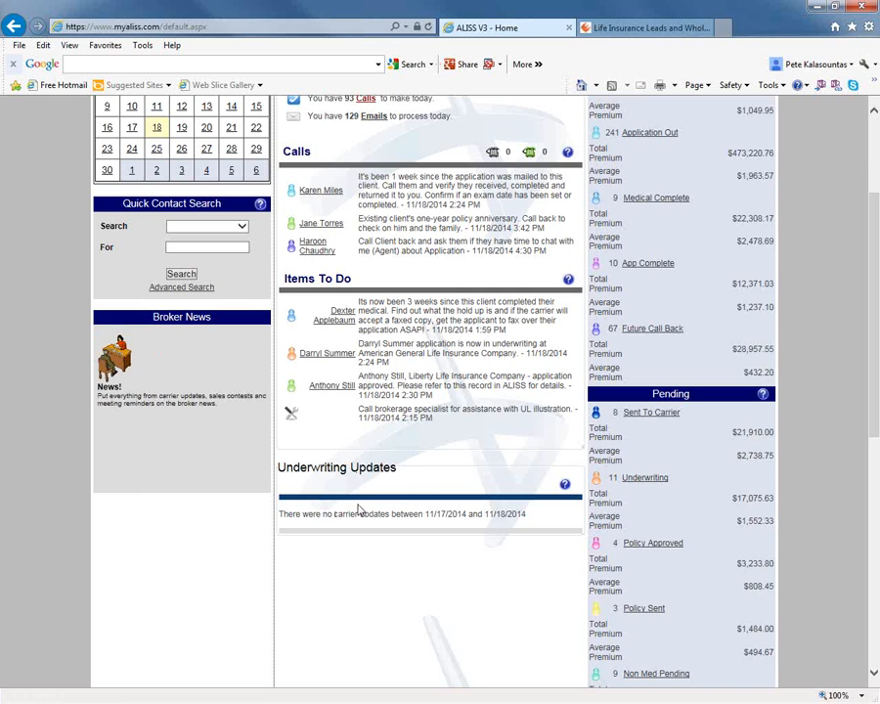
{"action": "scroll", "coordinate": [352, 501], "scroll_direction": "up", "scroll_amount": 3}
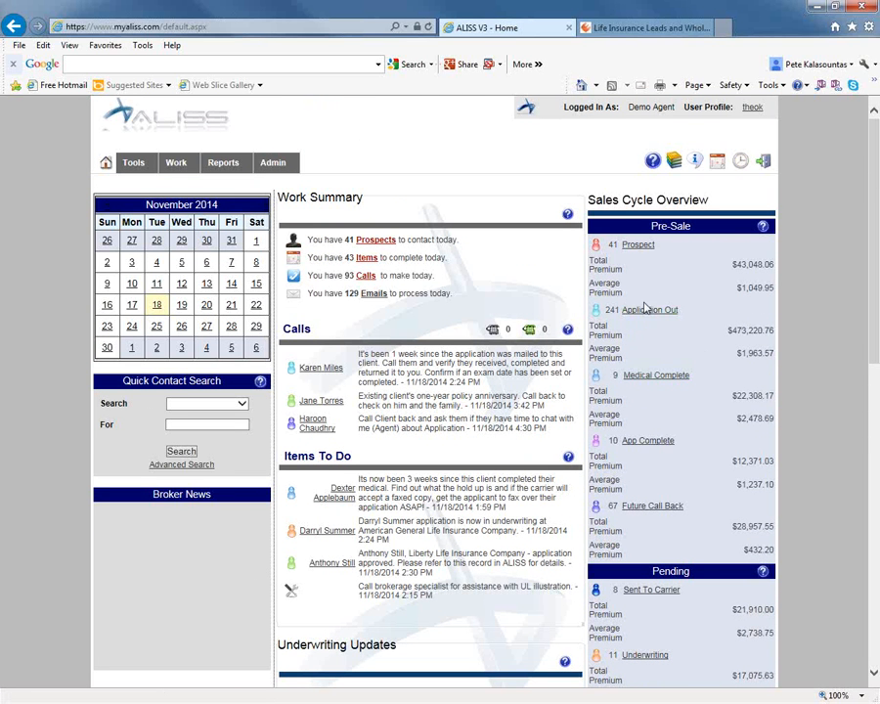
{"action": "scroll", "coordinate": [655, 259], "scroll_direction": "down", "scroll_amount": 1}
{"action": "scroll", "coordinate": [654, 259], "scroll_direction": "down", "scroll_amount": 7}
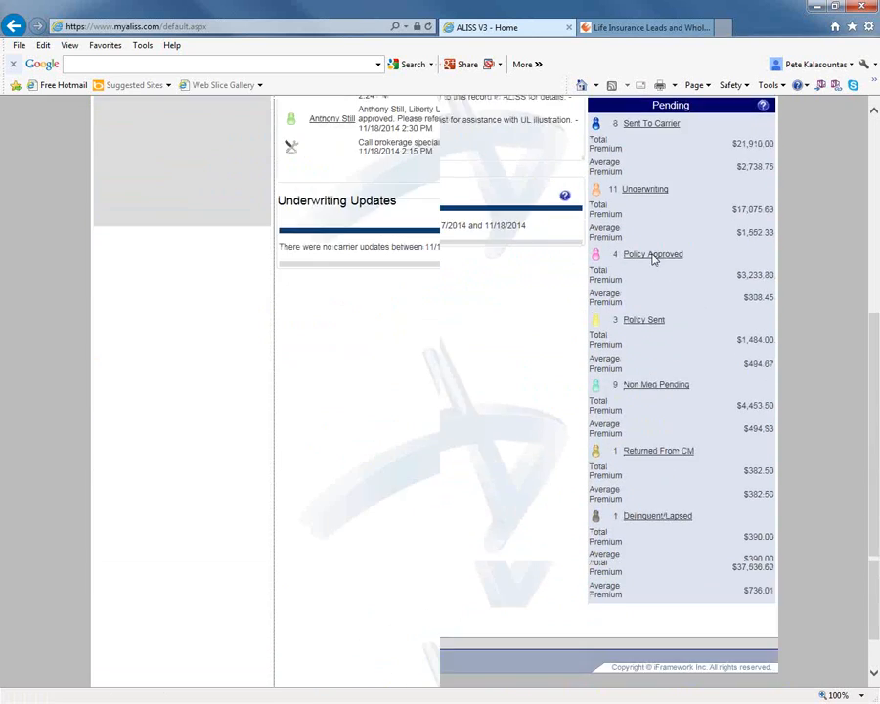
{"action": "scroll", "coordinate": [654, 256], "scroll_direction": "up", "scroll_amount": 6}
{"action": "scroll", "coordinate": [661, 259], "scroll_direction": "up", "scroll_amount": 2}
{"action": "scroll", "coordinate": [657, 265], "scroll_direction": "down", "scroll_amount": 7}
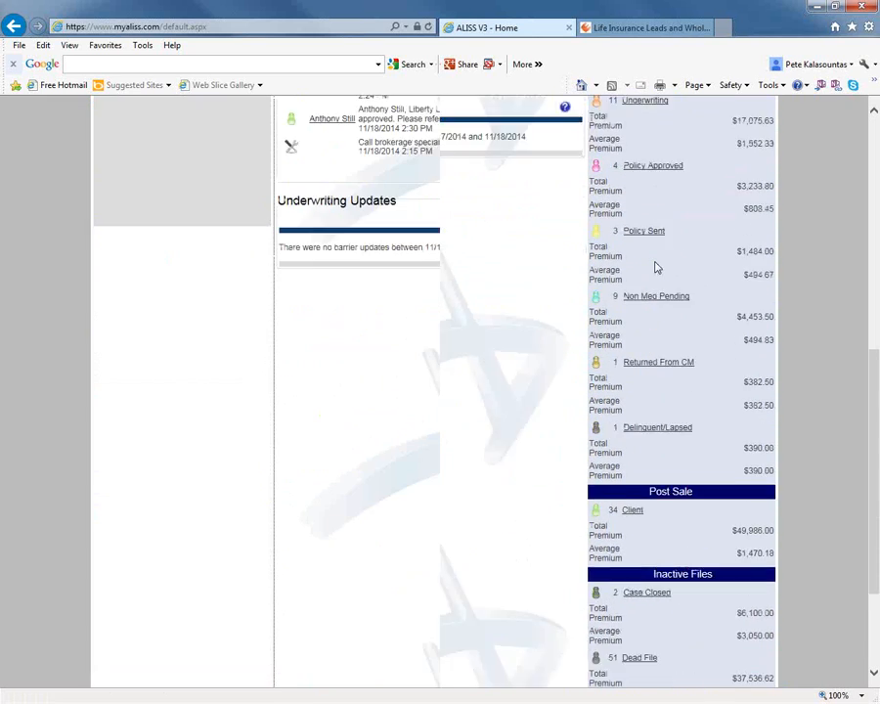
{"action": "scroll", "coordinate": [660, 468], "scroll_direction": "up", "scroll_amount": 7}
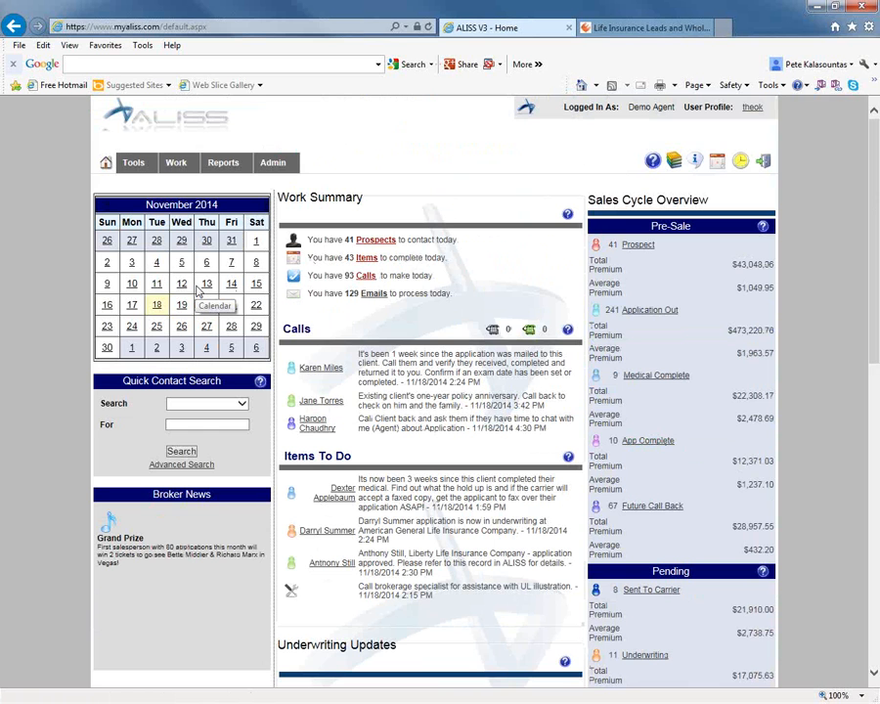
Examine the criteria offered by Quick Contact Search and the home page's calls, to-do items and underwriting updates.
{"action": "scroll", "coordinate": [196, 292], "scroll_direction": "down", "scroll_amount": 2}
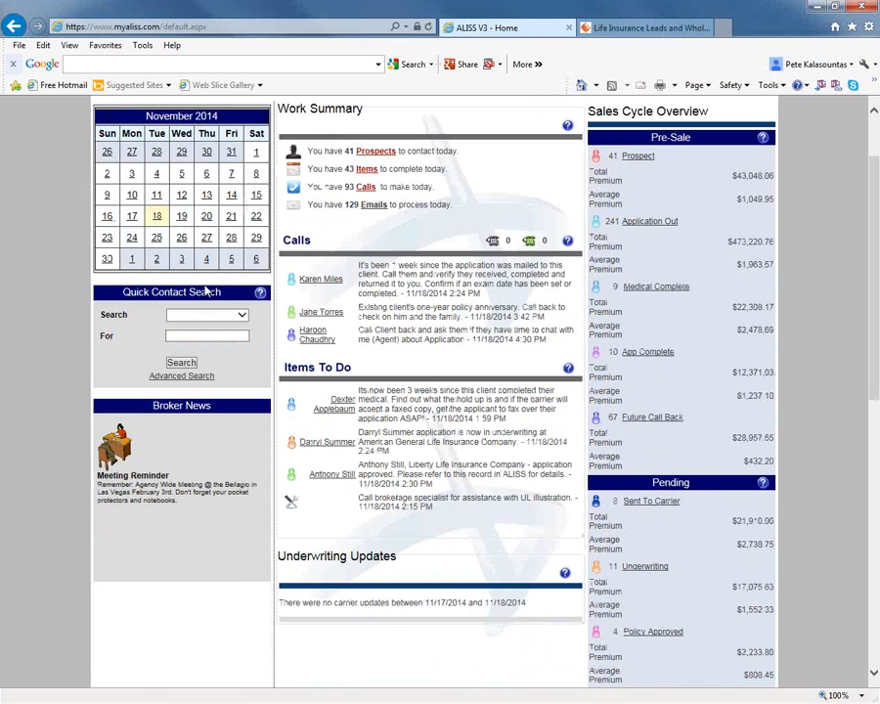
{"action": "left_click", "coordinate": [243, 315]}
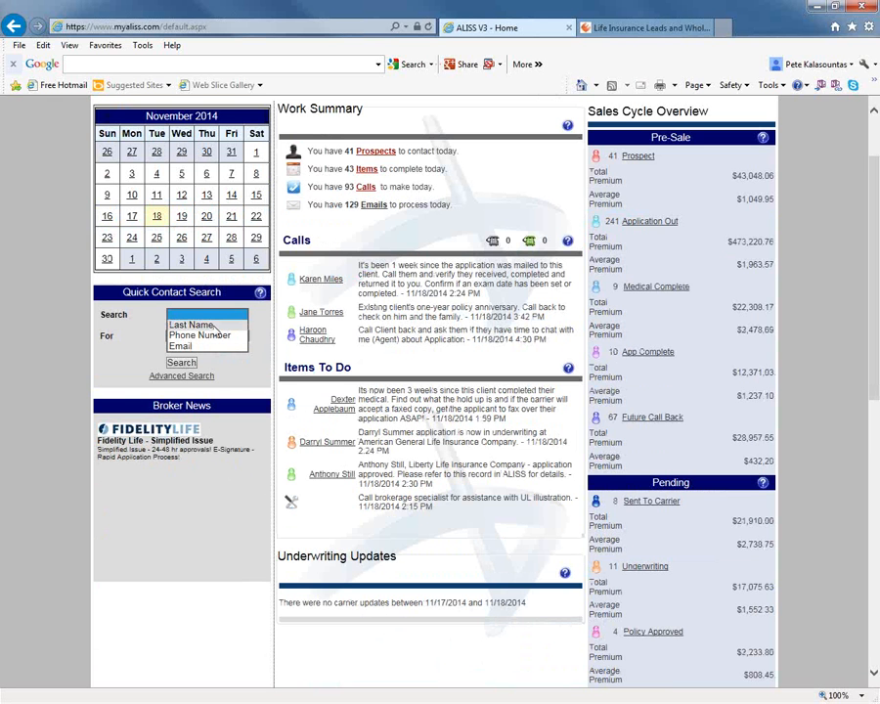
{"action": "left_click", "coordinate": [139, 327]}
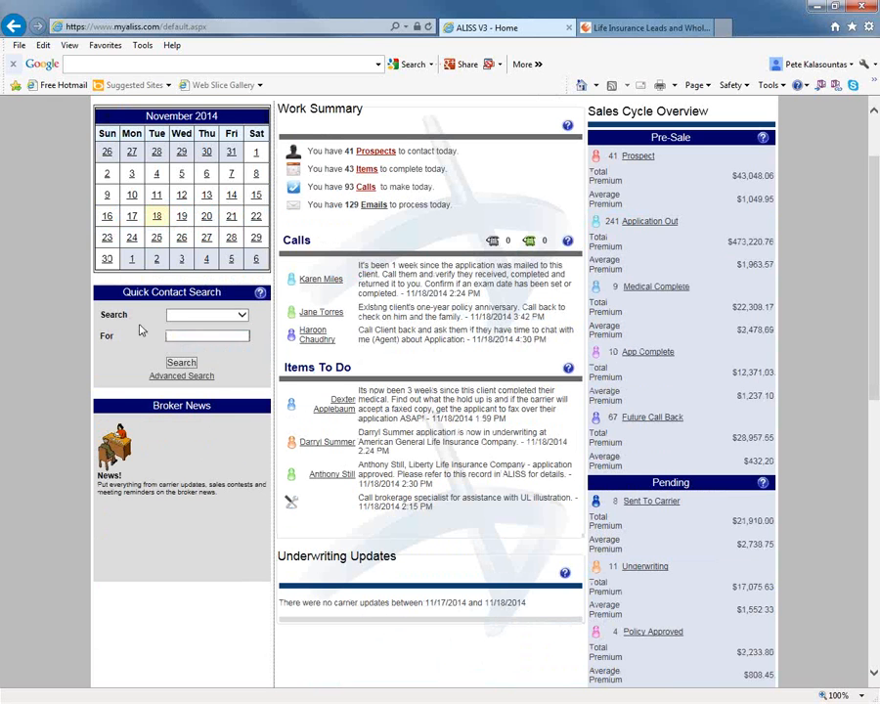
{"action": "scroll", "coordinate": [181, 357], "scroll_direction": "up", "scroll_amount": 2}
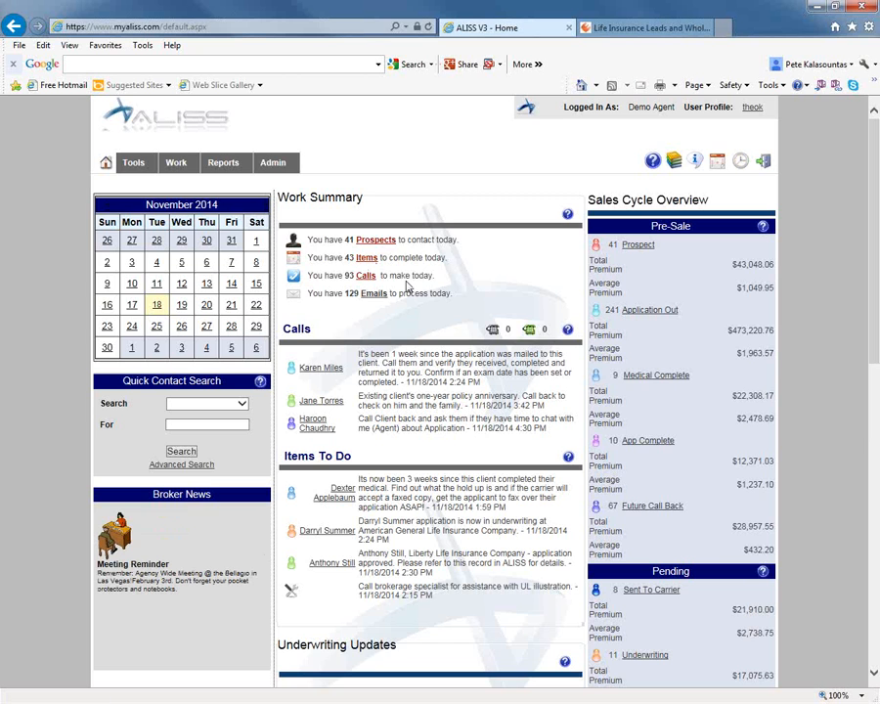
{"action": "scroll", "coordinate": [403, 294], "scroll_direction": "down", "scroll_amount": 3}
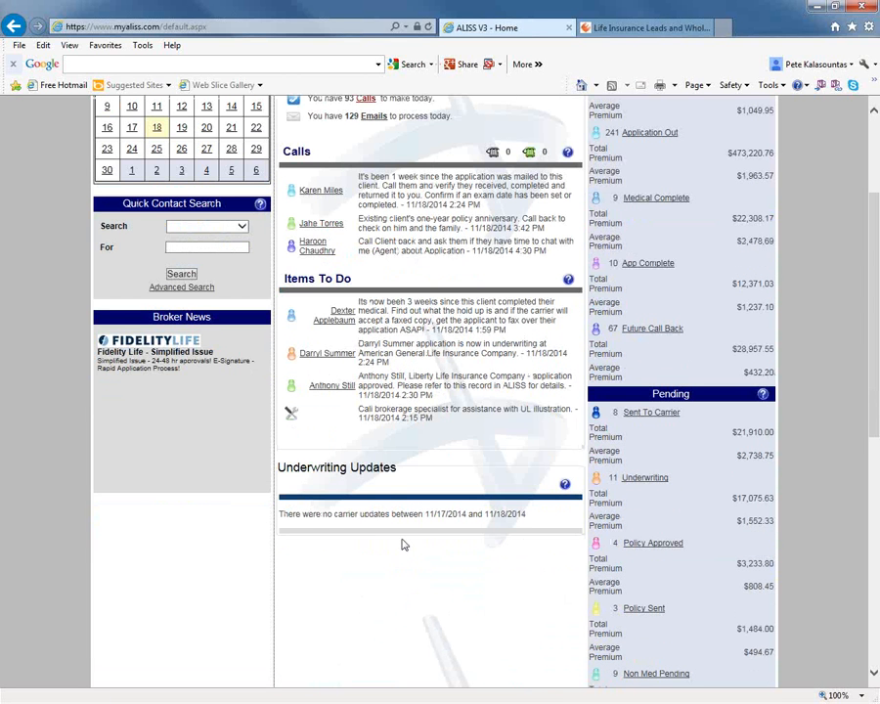
{"action": "scroll", "coordinate": [403, 545], "scroll_direction": "up", "scroll_amount": 3}
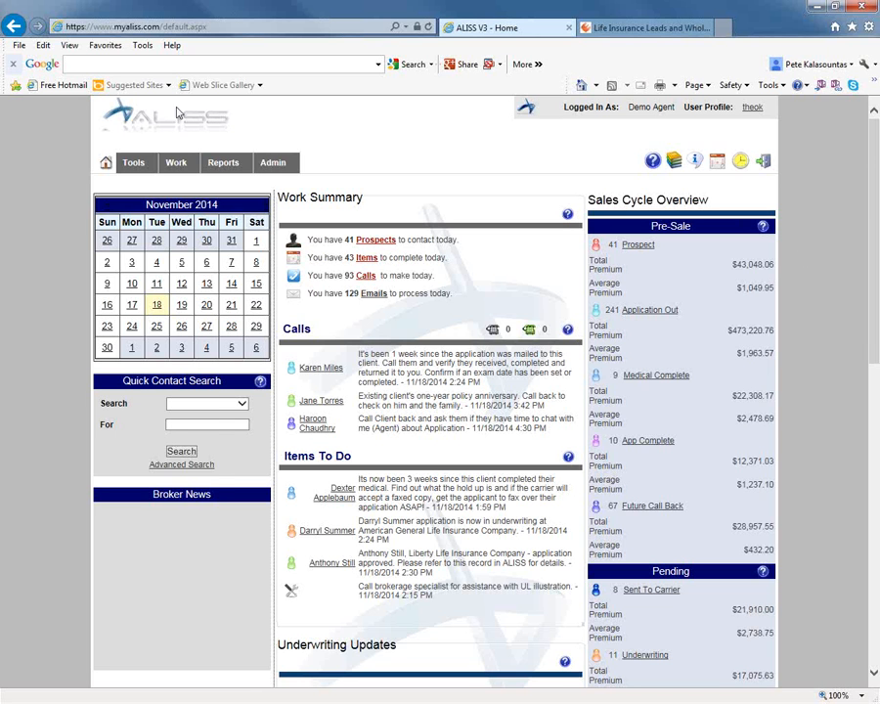
{"action": "mouse_move", "coordinate": [141, 167]}
{"action": "mouse_move", "coordinate": [133, 164]}
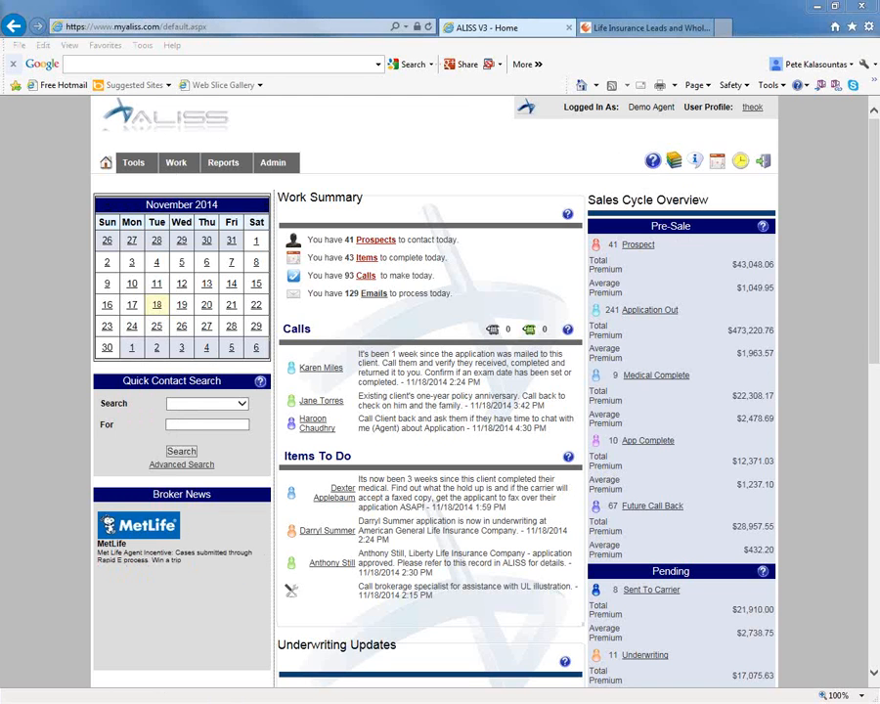
Review the agent training topics in the training center and the knowledge base categories, closing each window after viewing.
{"action": "left_click_drag", "start_coordinate": [2, 74], "coordinate": [526, 72]}
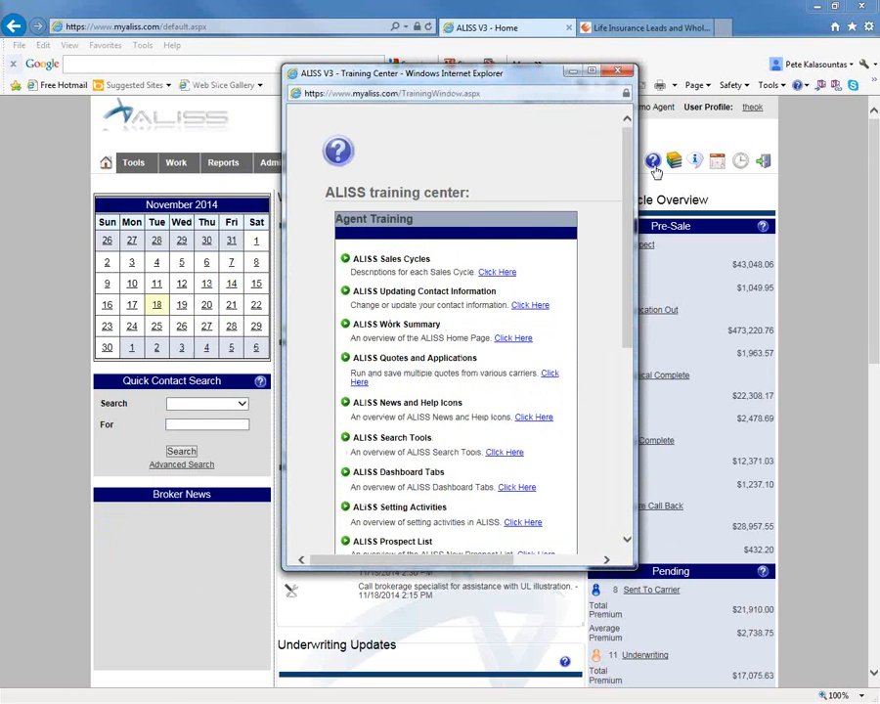
{"action": "left_click", "coordinate": [619, 71]}
{"action": "left_click", "coordinate": [675, 162]}
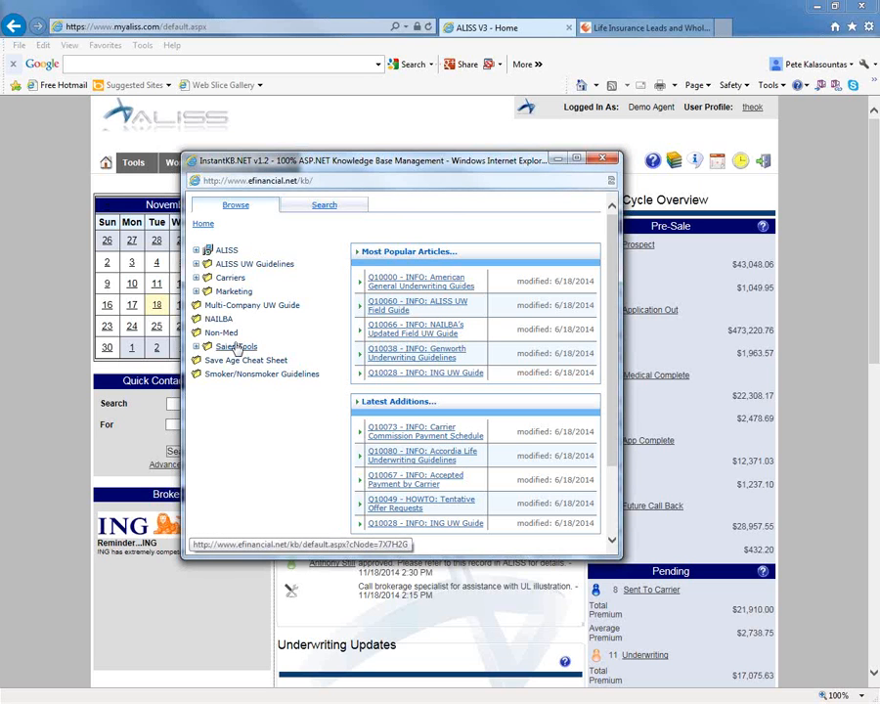
{"action": "left_click", "coordinate": [602, 158]}
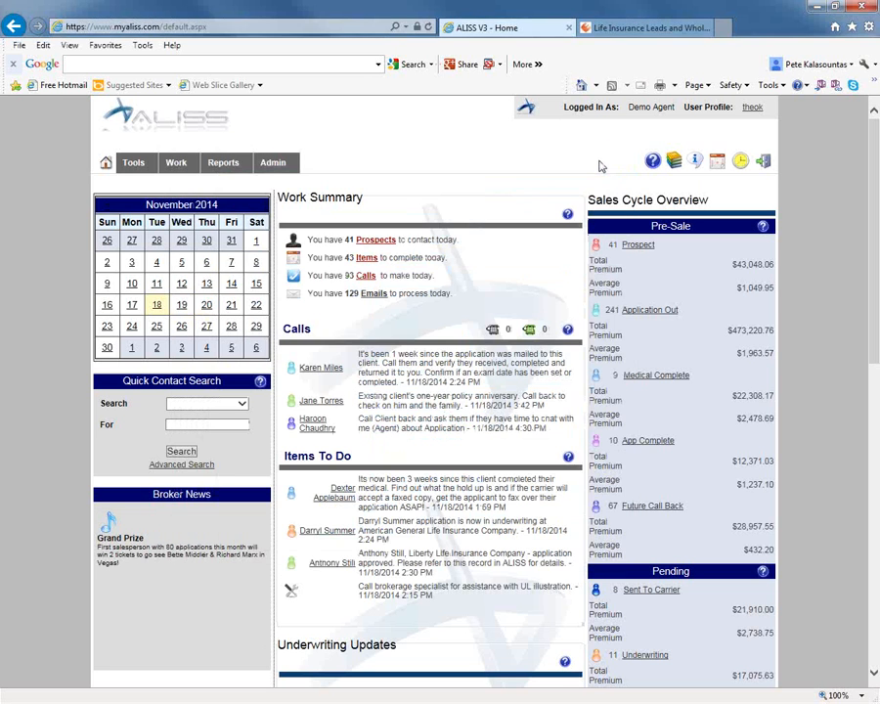
{"action": "mouse_move", "coordinate": [186, 166]}
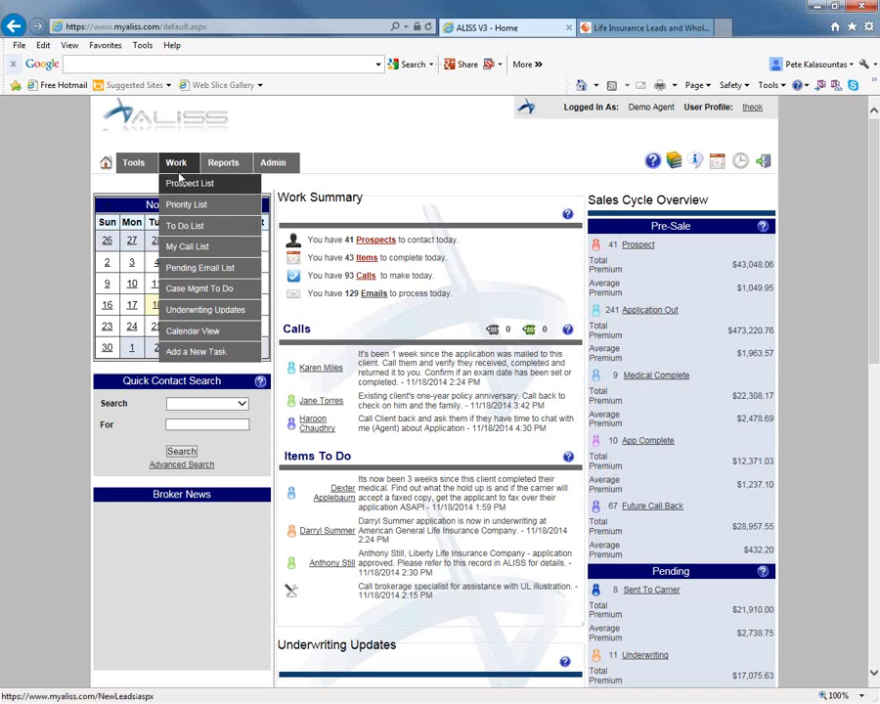
{"action": "mouse_move", "coordinate": [219, 173]}
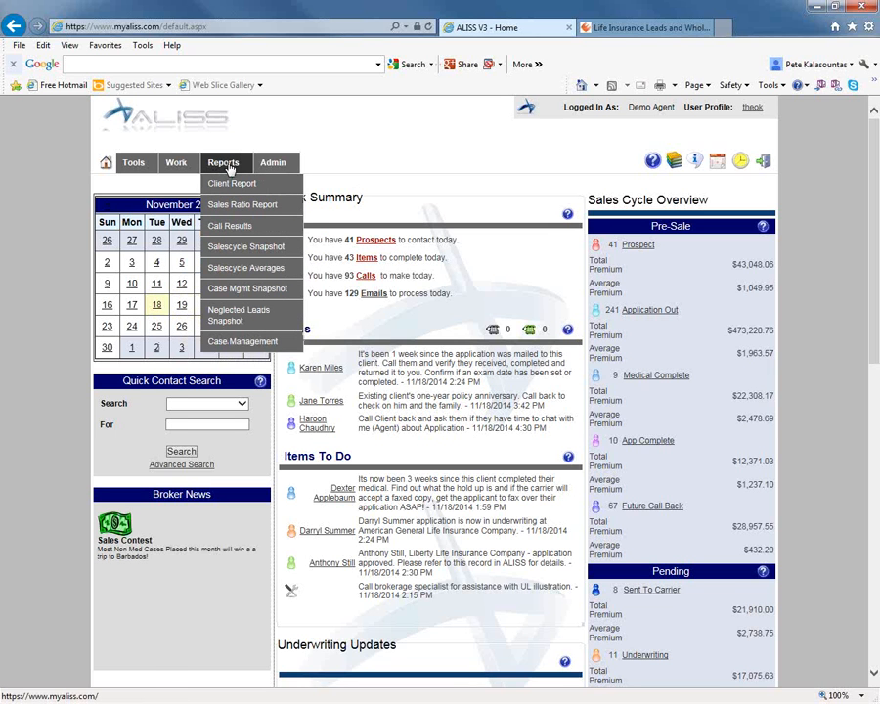
{"action": "mouse_move", "coordinate": [281, 168]}
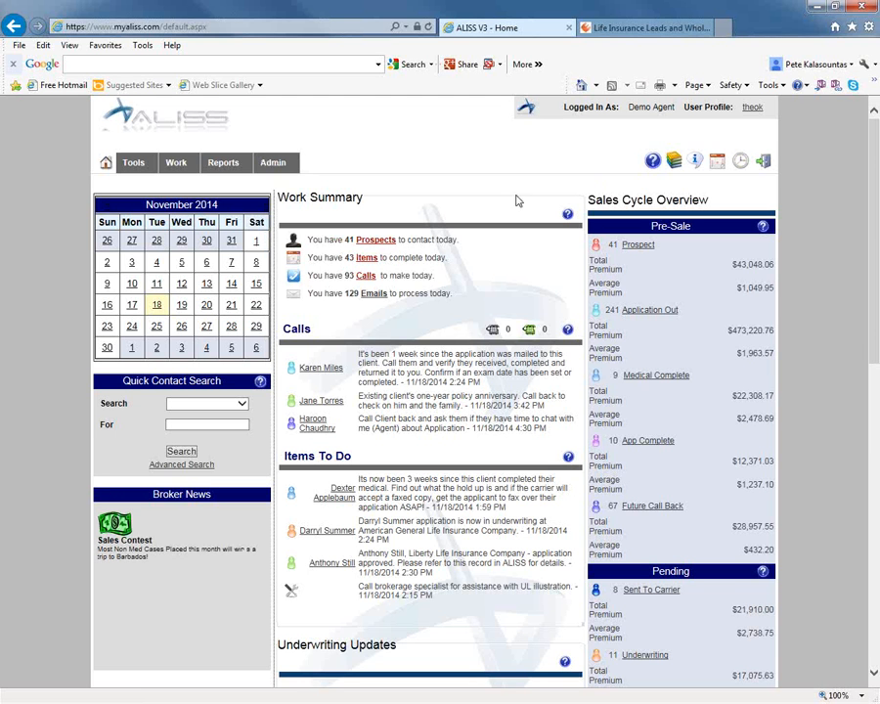
Open the Prospects list from the sales cycle and go to the contact record of the lead received 11/10/2014.
{"action": "left_click", "coordinate": [641, 249]}
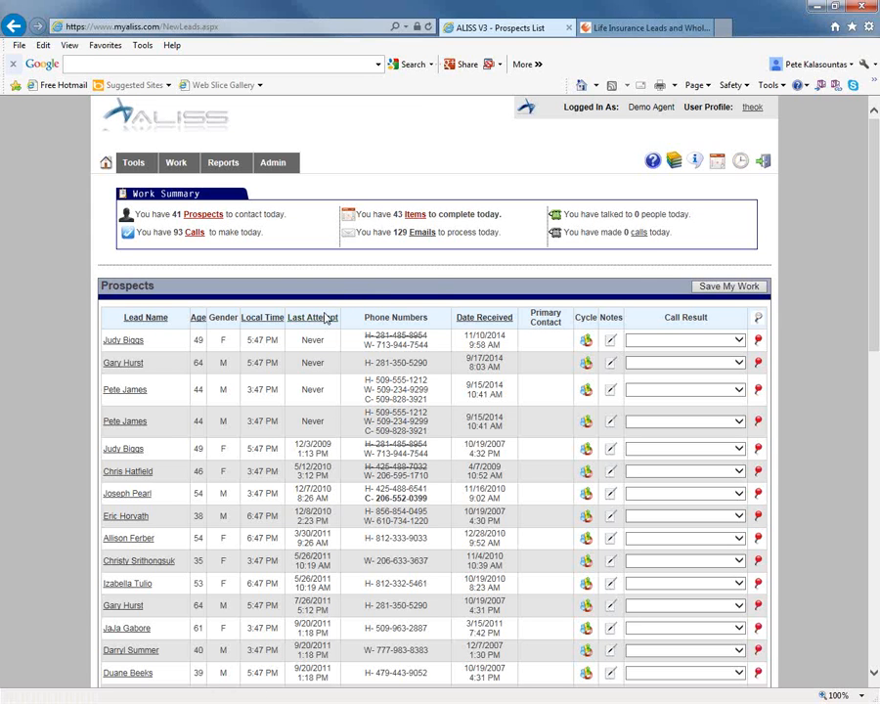
{"action": "scroll", "coordinate": [329, 355], "scroll_direction": "down", "scroll_amount": 2}
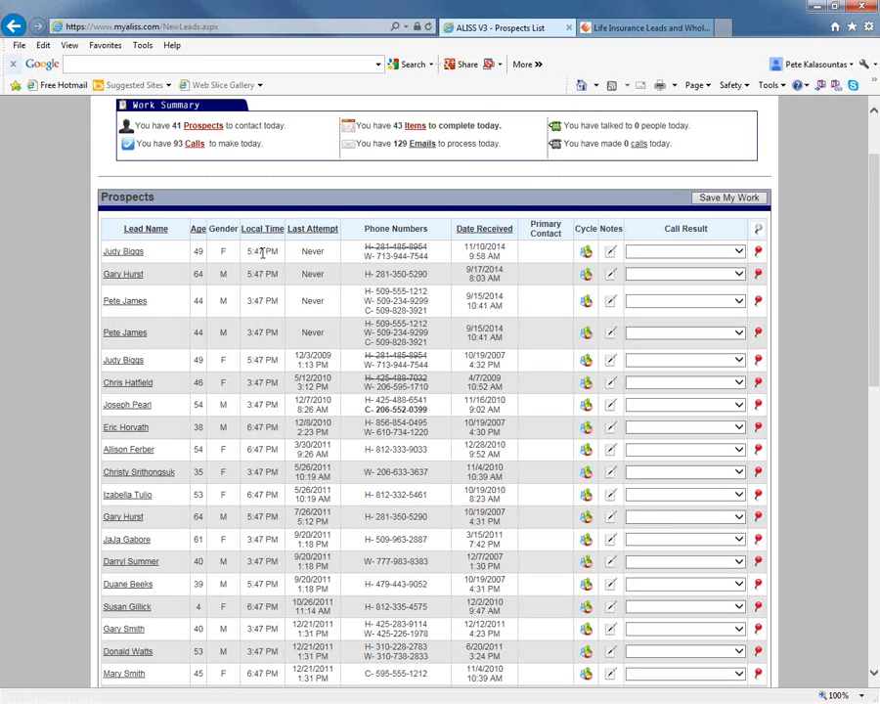
{"action": "left_click", "coordinate": [125, 253]}
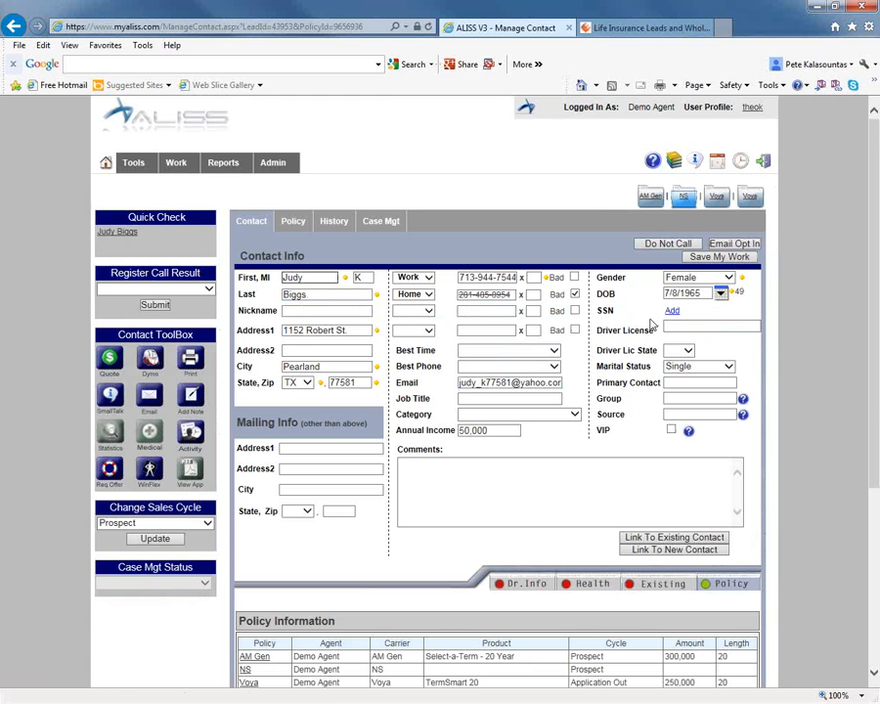
{"action": "left_click", "coordinate": [508, 396]}
Calculate a quote for this contact with a 20-year policy length, 500000 face amount, Preferred health and no tobacco.
{"action": "left_click", "coordinate": [110, 362]}
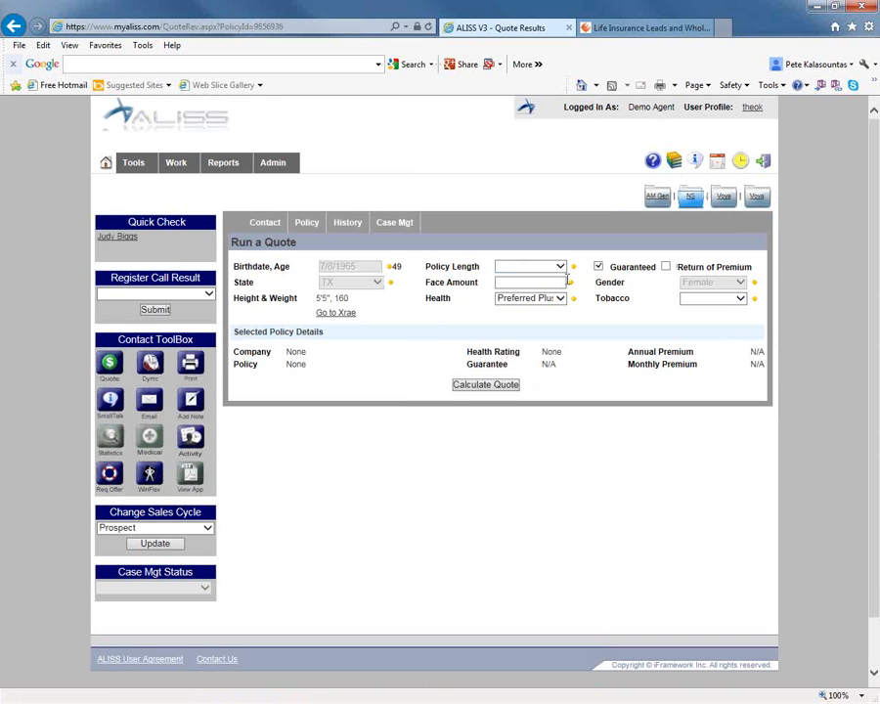
{"action": "left_click", "coordinate": [558, 267]}
{"action": "left_click", "coordinate": [522, 317]}
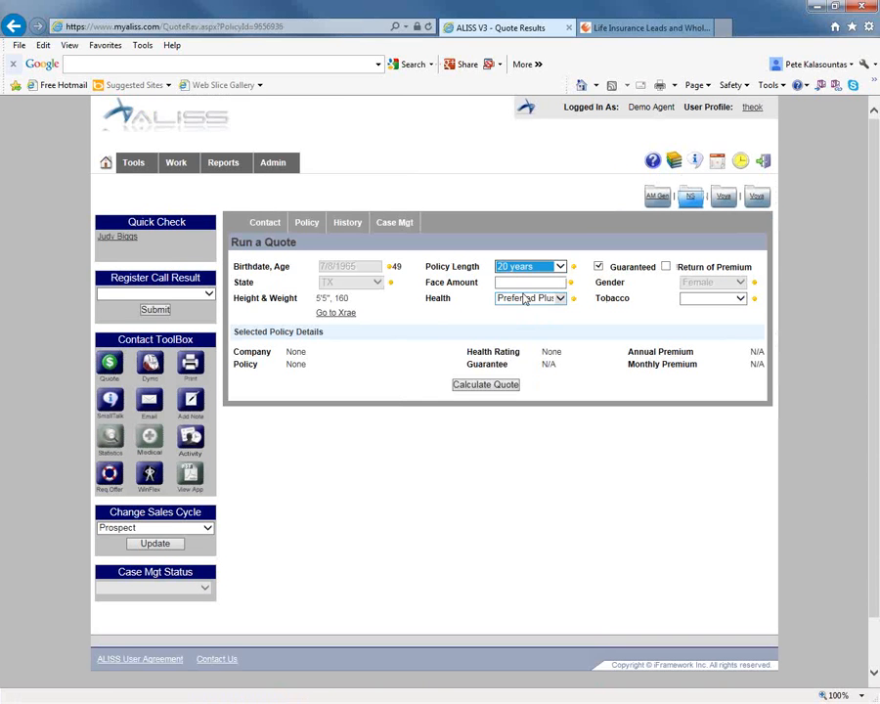
{"action": "left_click", "coordinate": [527, 283]}
{"action": "type", "text": "5000"}
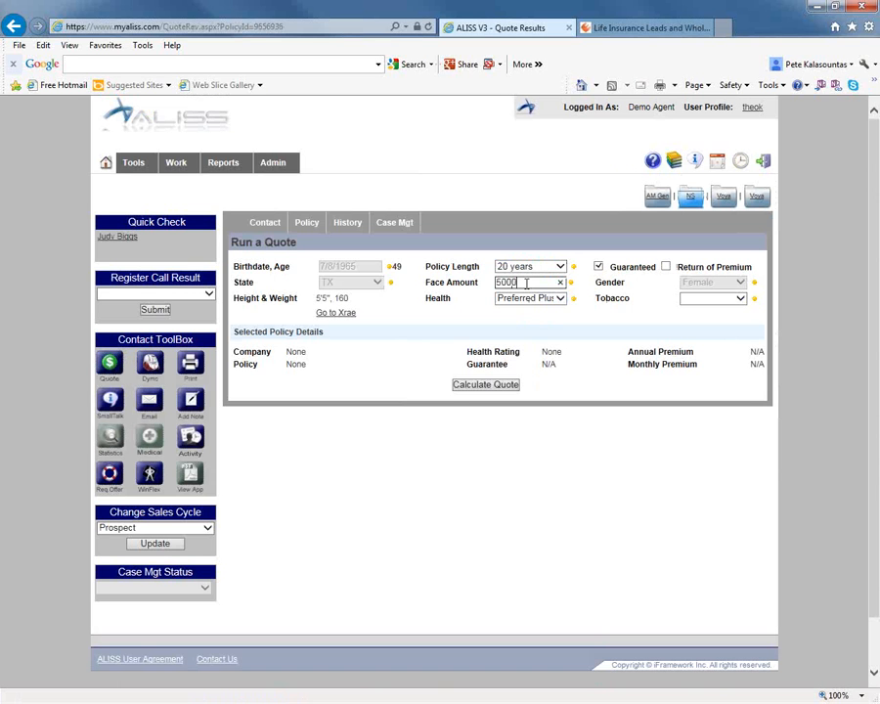
{"action": "type", "text": "00"}
{"action": "left_click", "coordinate": [554, 300]}
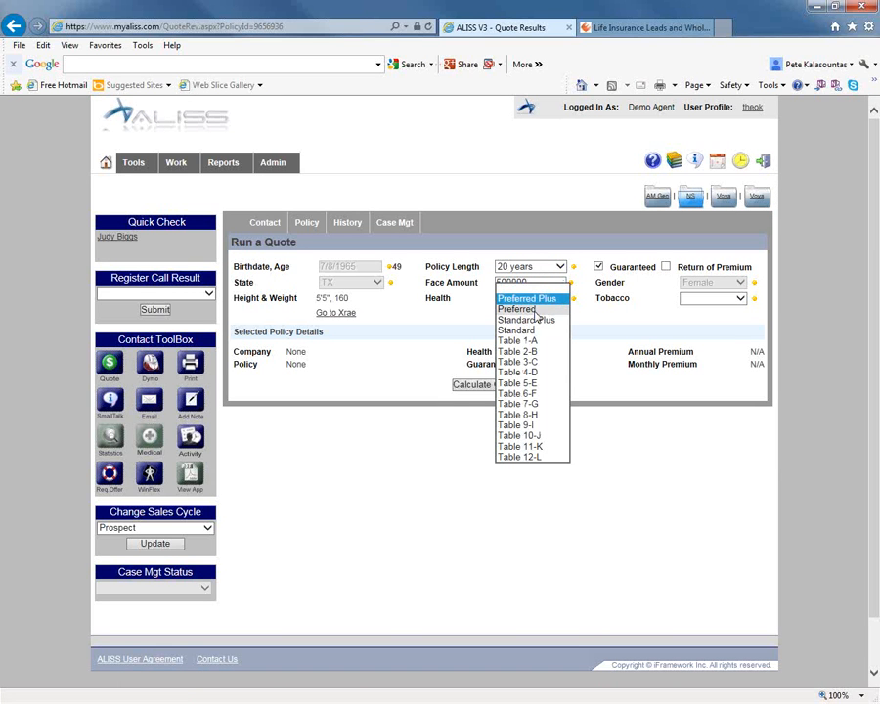
{"action": "left_click", "coordinate": [535, 310]}
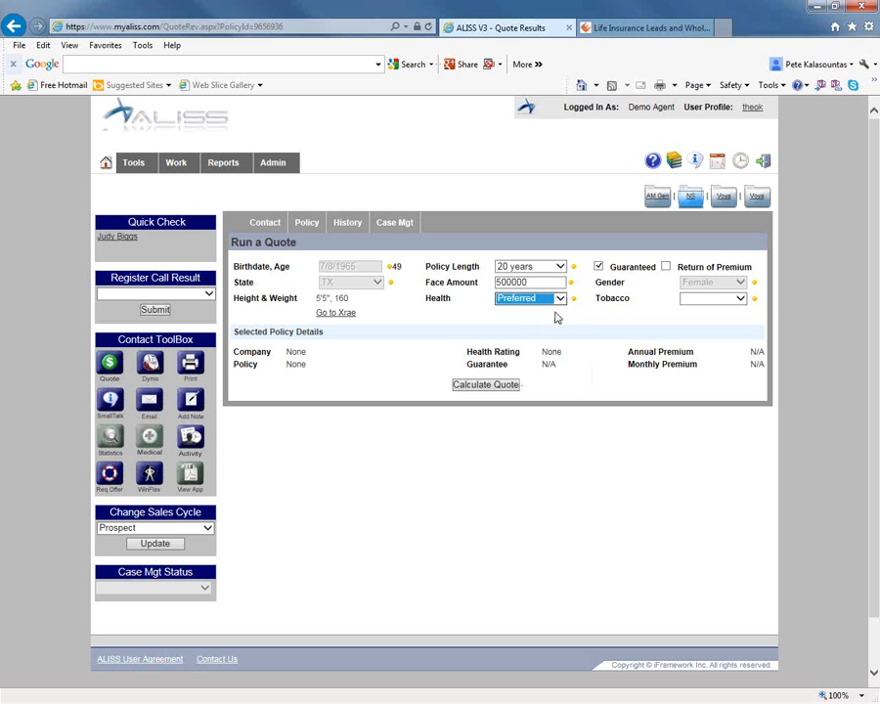
{"action": "left_click", "coordinate": [722, 299]}
{"action": "left_click", "coordinate": [690, 310]}
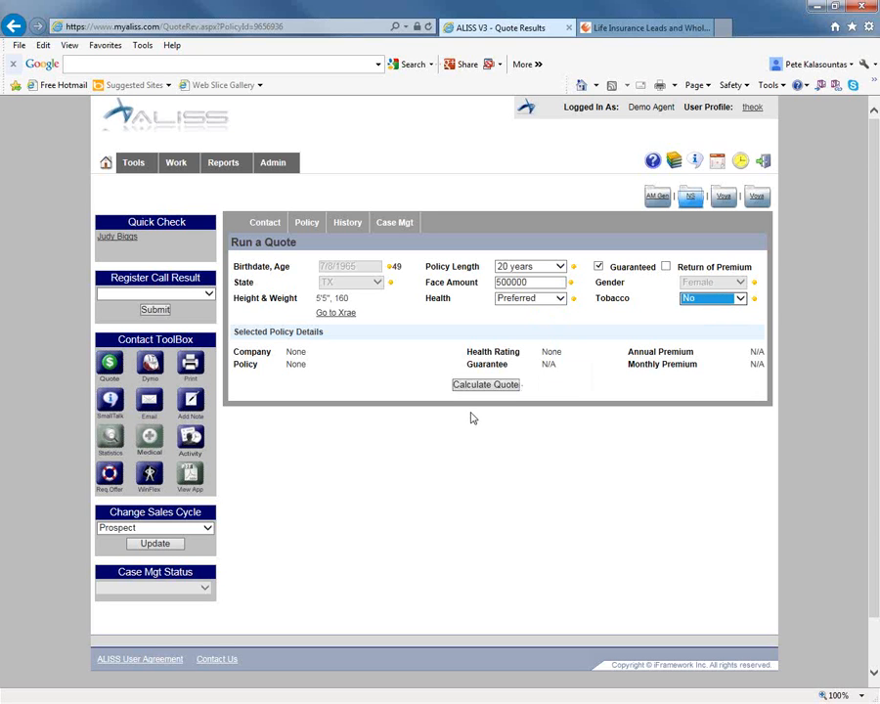
{"action": "left_click", "coordinate": [486, 387]}
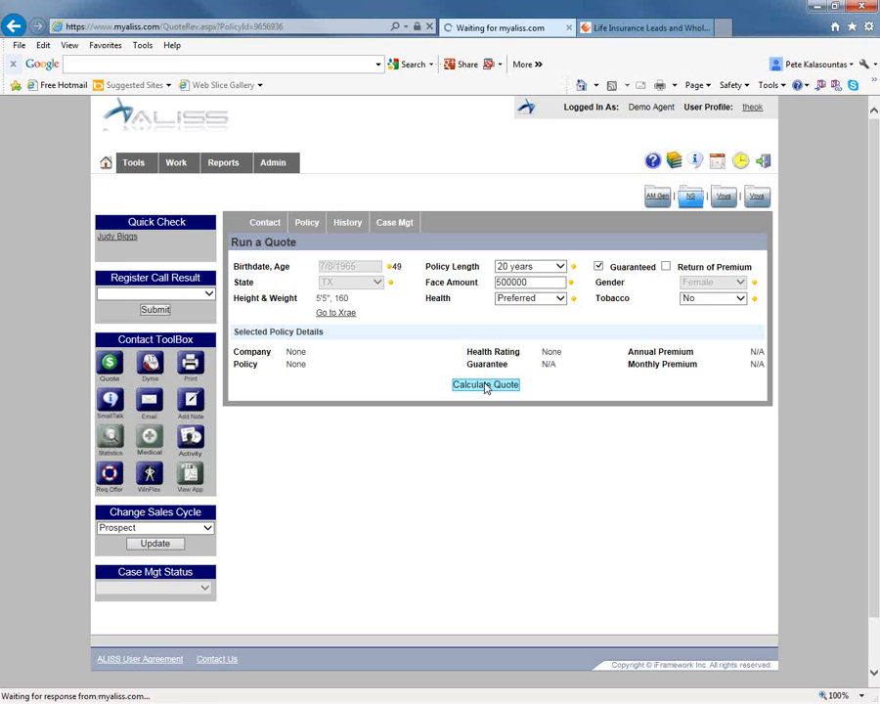
Compare the carriers' annual and monthly premiums across the Preferred, Standard Plus and Standard quote results.
{"action": "scroll", "coordinate": [479, 392], "scroll_direction": "down", "scroll_amount": 3}
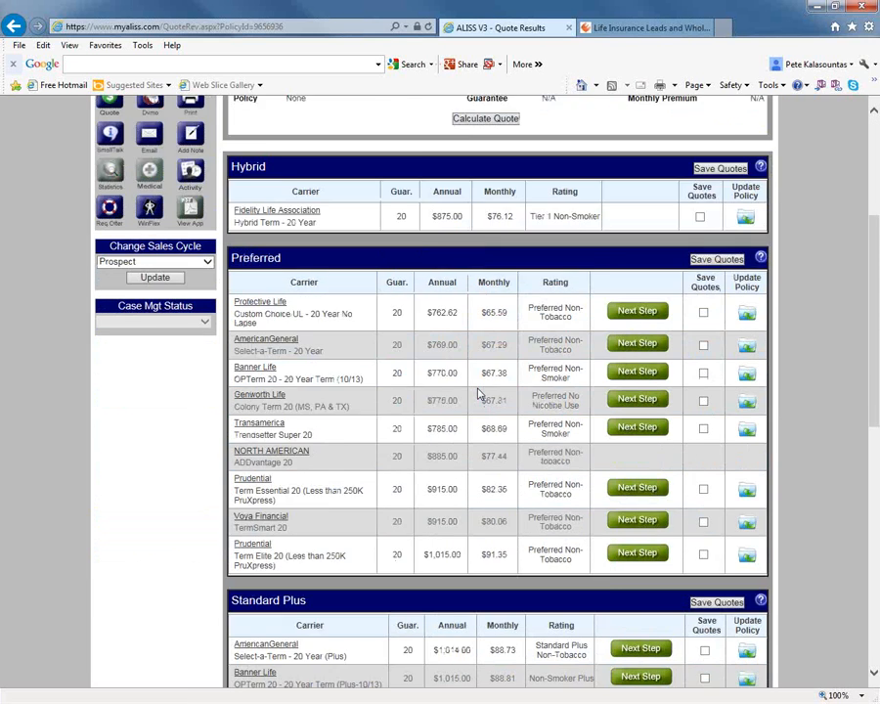
{"action": "scroll", "coordinate": [479, 393], "scroll_direction": "down", "scroll_amount": 1}
{"action": "scroll", "coordinate": [480, 394], "scroll_direction": "down", "scroll_amount": 1}
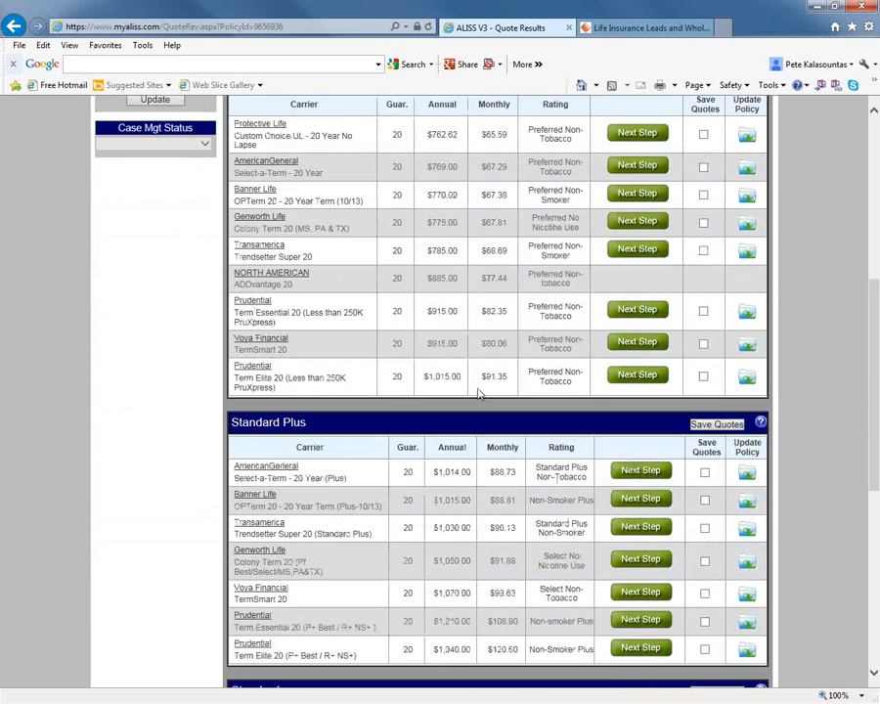
{"action": "scroll", "coordinate": [337, 279], "scroll_direction": "up", "scroll_amount": 1}
{"action": "scroll", "coordinate": [300, 465], "scroll_direction": "down", "scroll_amount": 4}
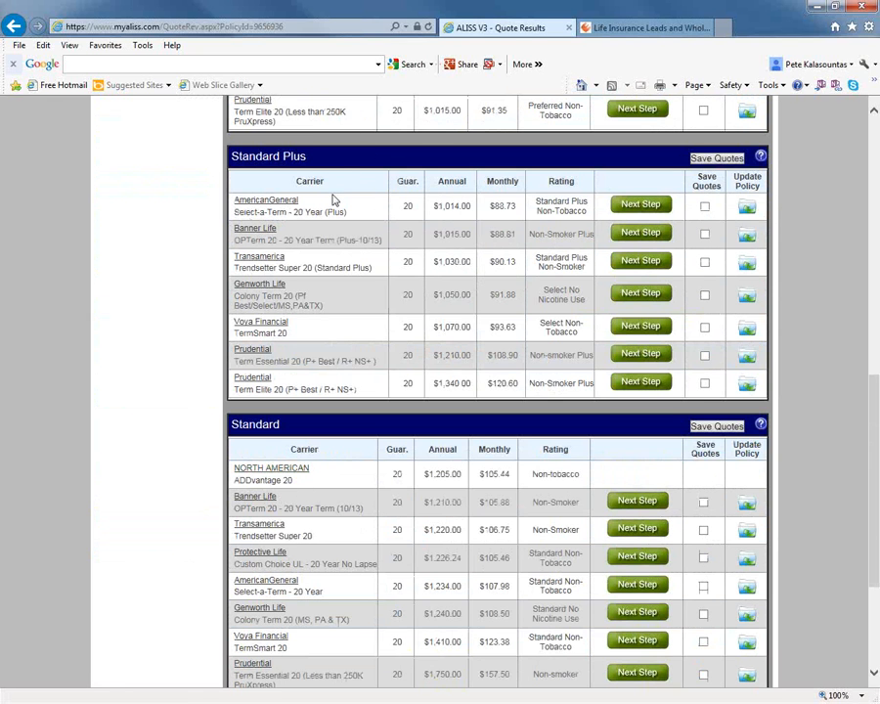
{"action": "scroll", "coordinate": [354, 442], "scroll_direction": "up", "scroll_amount": 3}
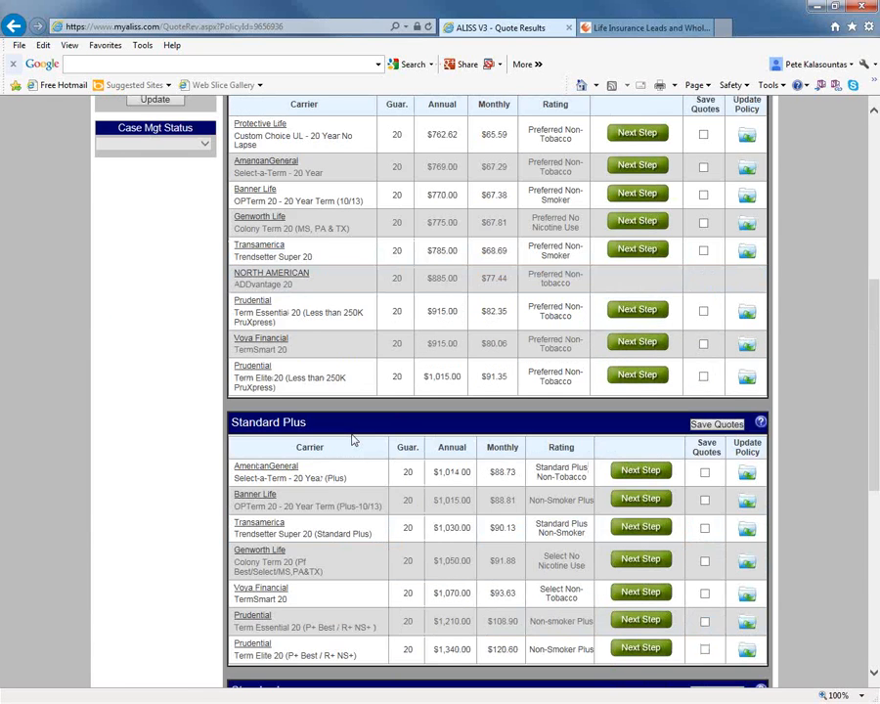
{"action": "scroll", "coordinate": [354, 441], "scroll_direction": "up", "scroll_amount": 1}
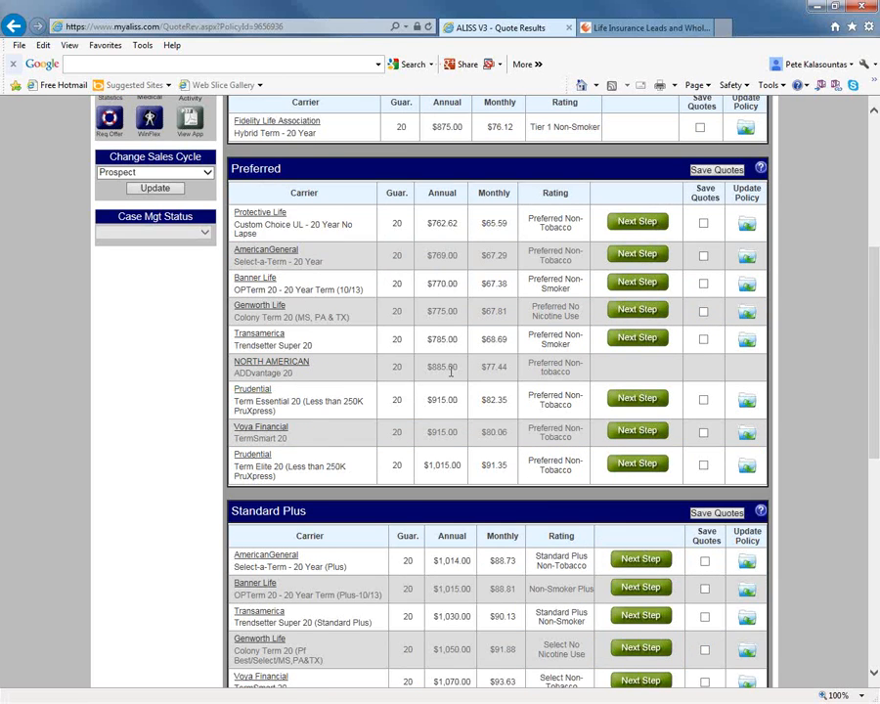
Start the application for the Voya Financial TermSmart 20 quote from the Preferred results and look over its personal information form.
{"action": "scroll", "coordinate": [448, 371], "scroll_direction": "up", "scroll_amount": 1}
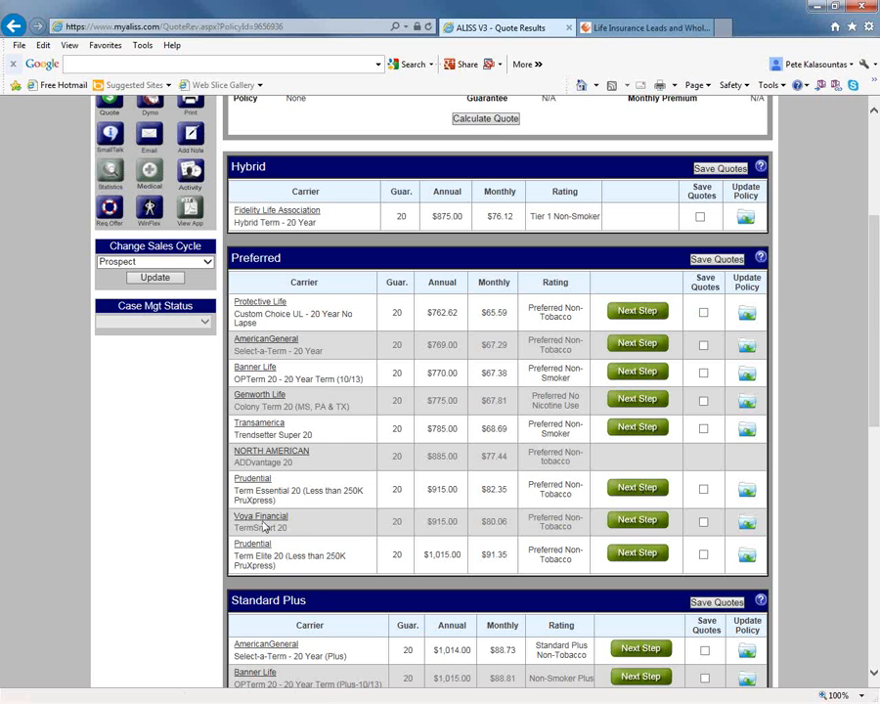
{"action": "left_click", "coordinate": [659, 521]}
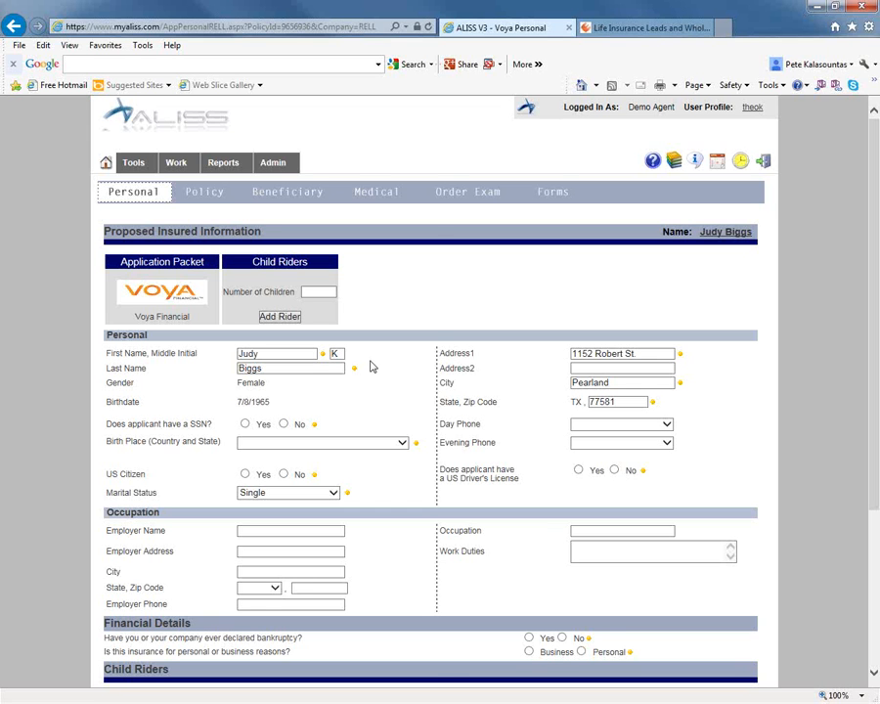
{"action": "scroll", "coordinate": [371, 365], "scroll_direction": "down", "scroll_amount": 2}
{"action": "scroll", "coordinate": [370, 365], "scroll_direction": "up", "scroll_amount": 2}
{"action": "scroll", "coordinate": [471, 391], "scroll_direction": "down", "scroll_amount": 1}
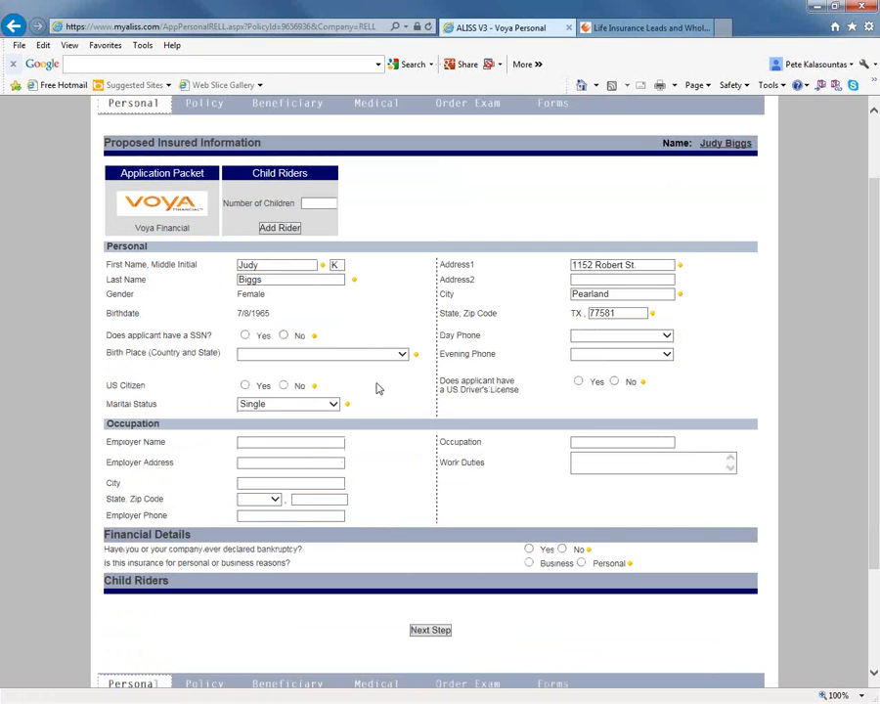
Set both the applicant's day phone and evening phone to the home number on file.
{"action": "left_click", "coordinate": [612, 336]}
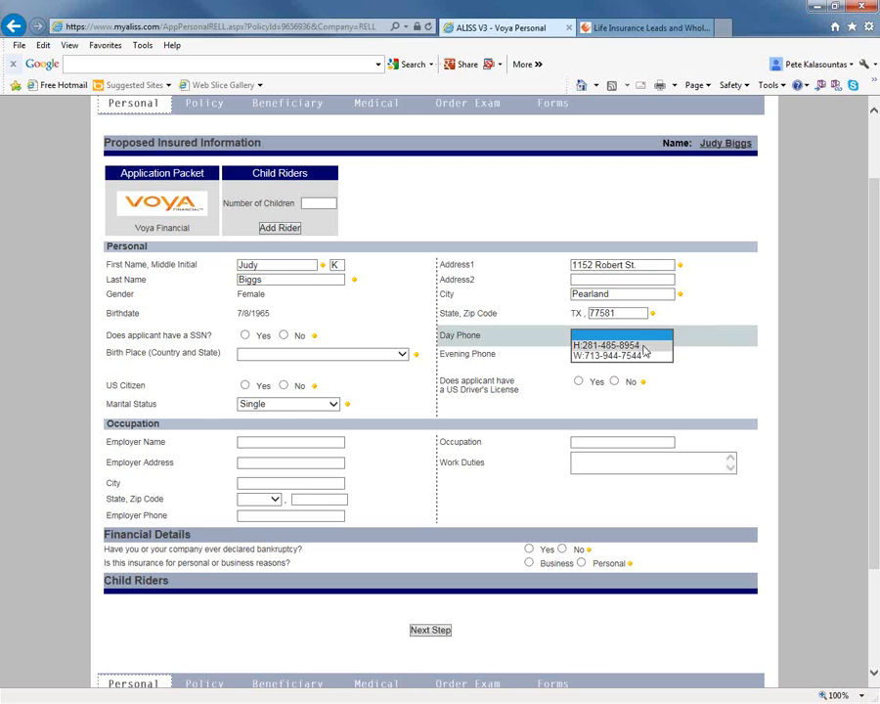
{"action": "left_click", "coordinate": [641, 347]}
{"action": "left_click", "coordinate": [661, 354]}
{"action": "left_click", "coordinate": [611, 364]}
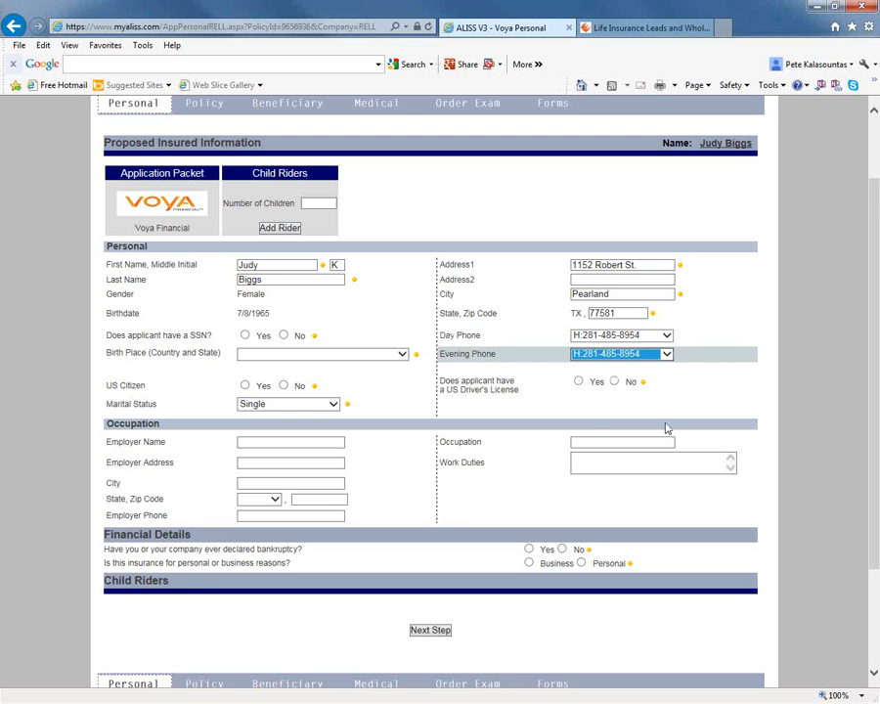
Answer No for a US driver's license and give a Non-US Driver's License issued by United States of America as alternate identification.
{"action": "left_click", "coordinate": [614, 382]}
{"action": "left_click", "coordinate": [339, 434]}
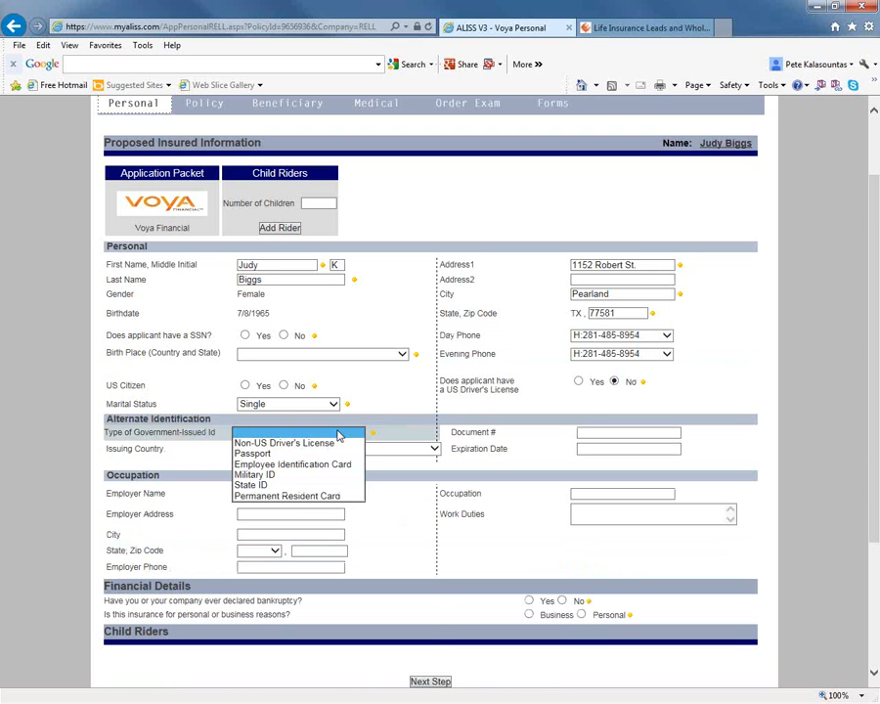
{"action": "left_click", "coordinate": [322, 453]}
{"action": "left_click", "coordinate": [322, 450]}
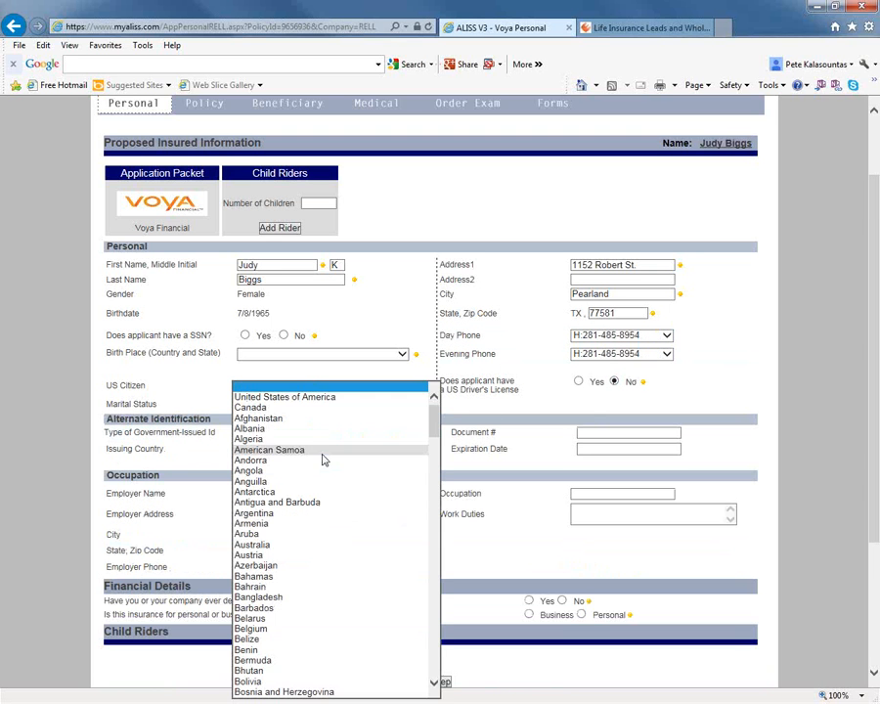
{"action": "left_click", "coordinate": [283, 397]}
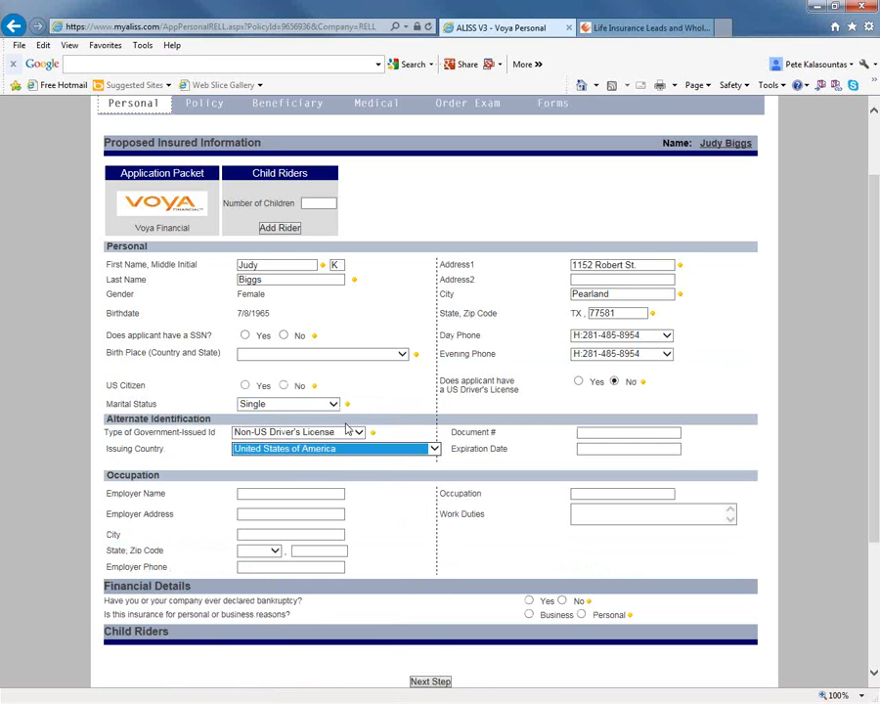
{"action": "left_click", "coordinate": [361, 376]}
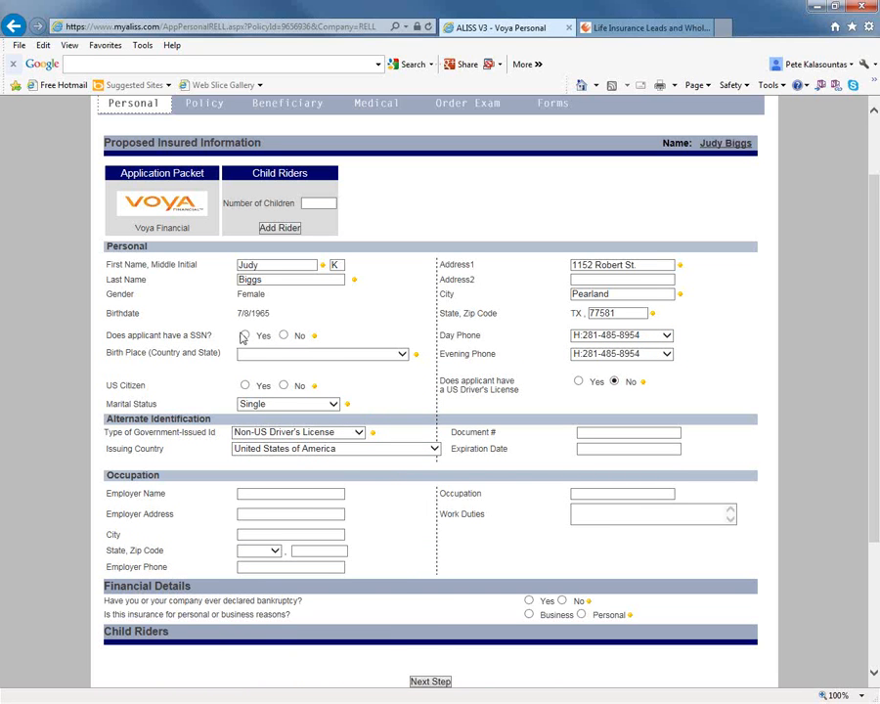
Indicate that the applicant has an SSN, enter the social security number, and set the birth country to United States of America.
{"action": "left_click", "coordinate": [244, 335]}
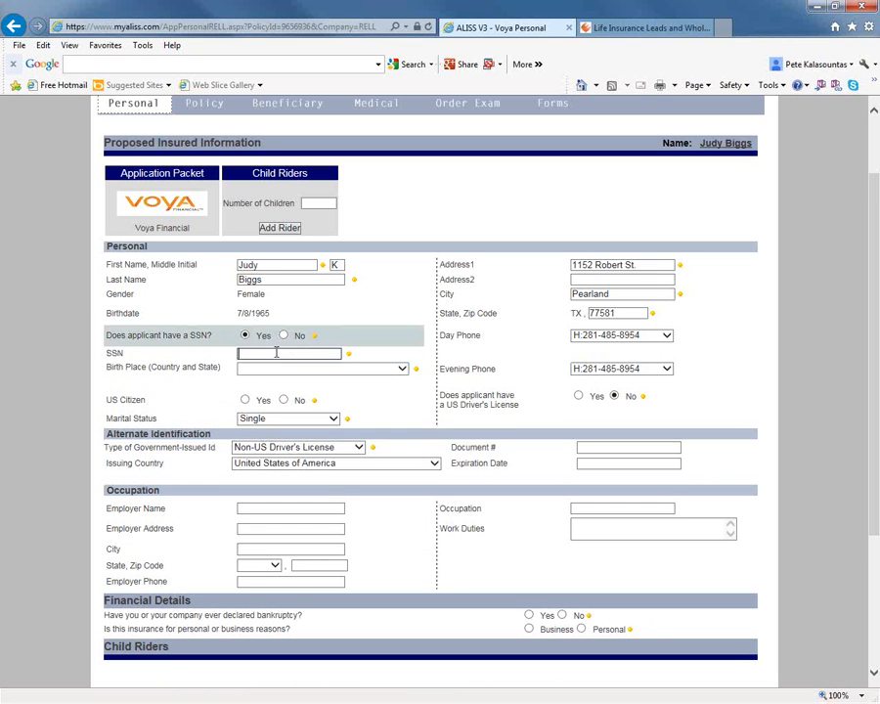
{"action": "left_click", "coordinate": [276, 352]}
{"action": "type", "text": "555555555"}
{"action": "left_click", "coordinate": [291, 367]}
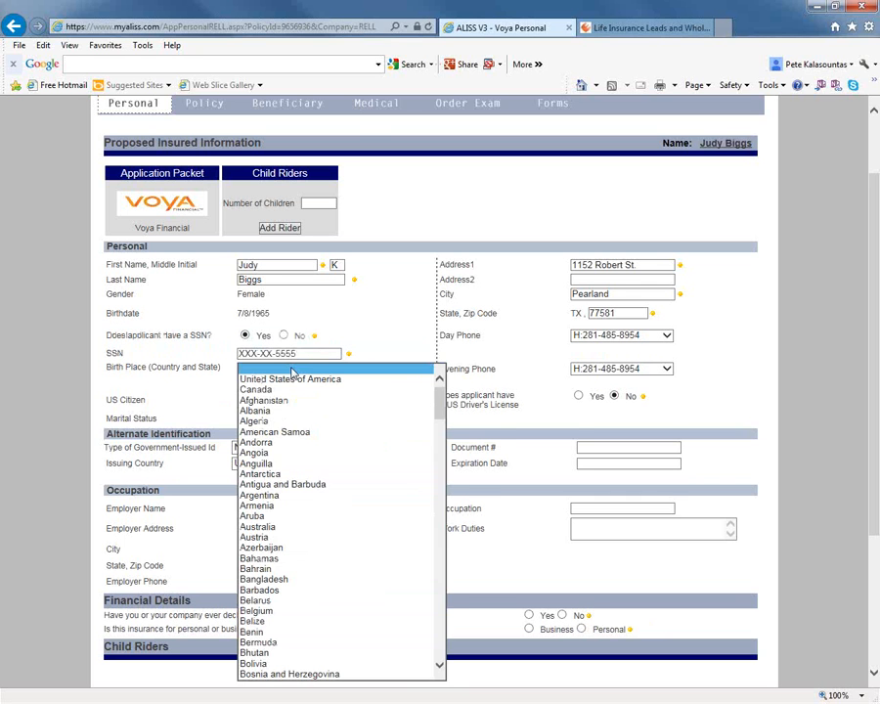
{"action": "left_click", "coordinate": [260, 378]}
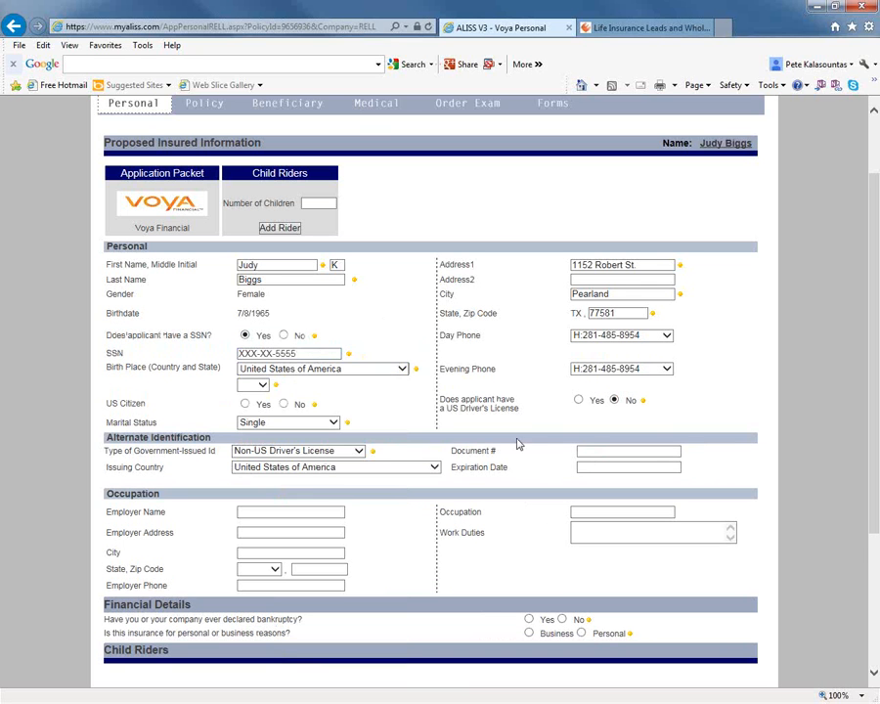
Enter Microsoft as the applicant's employer name in the occupation section.
{"action": "left_click", "coordinate": [274, 513]}
{"action": "type", "text": "Mi"}
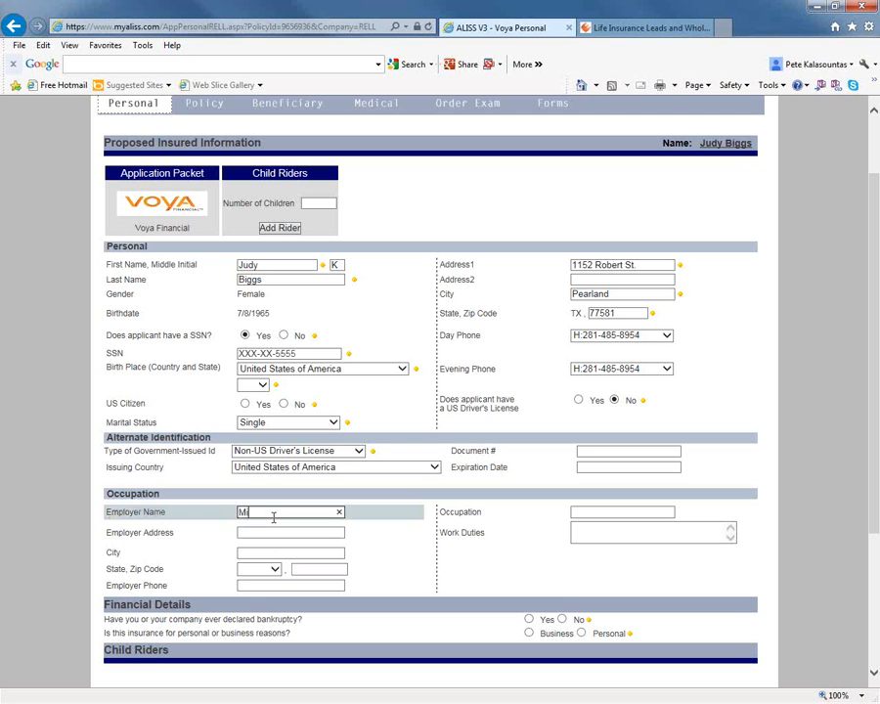
{"action": "type", "text": "crosoft"}
{"action": "key", "text": "Tab"}
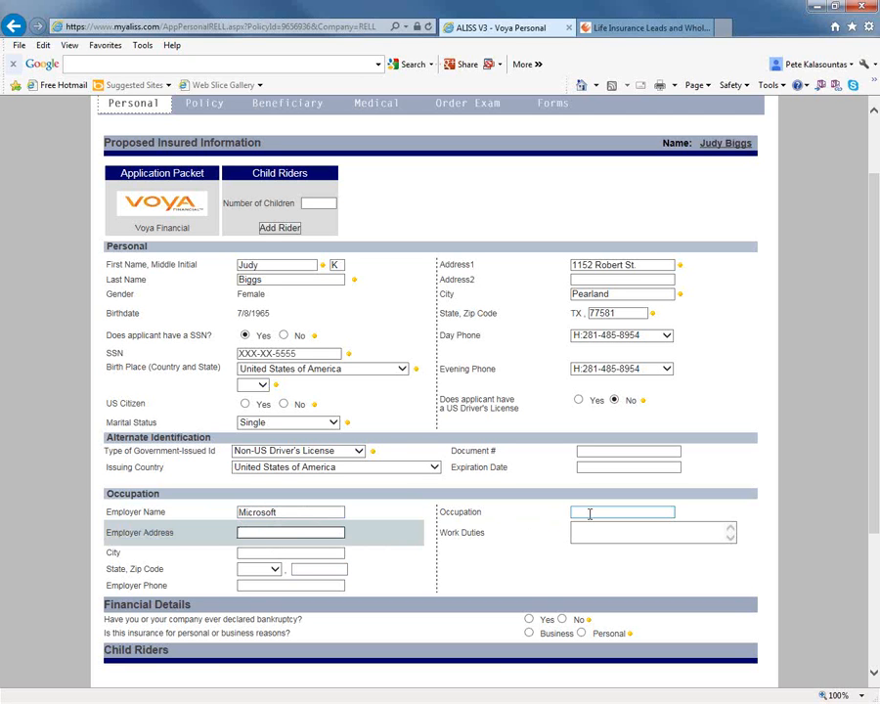
Answer No to bankruptcy, choose Personal as the insurance purpose, enter 50000 as the spouse's annual income, and submit the page.
{"action": "left_click", "coordinate": [563, 620]}
{"action": "left_click", "coordinate": [581, 632]}
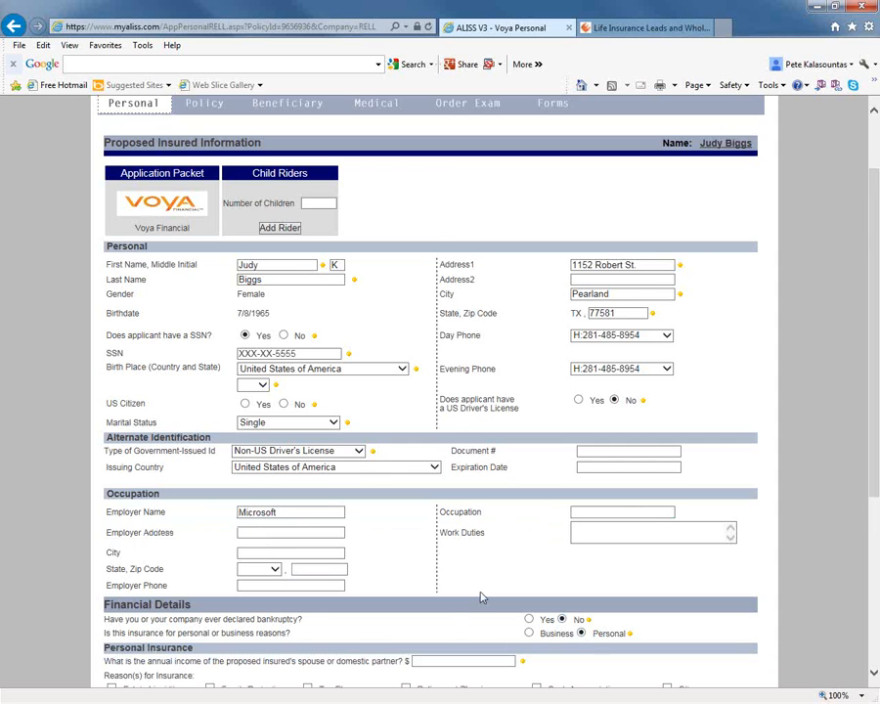
{"action": "scroll", "coordinate": [482, 596], "scroll_direction": "down", "scroll_amount": 1}
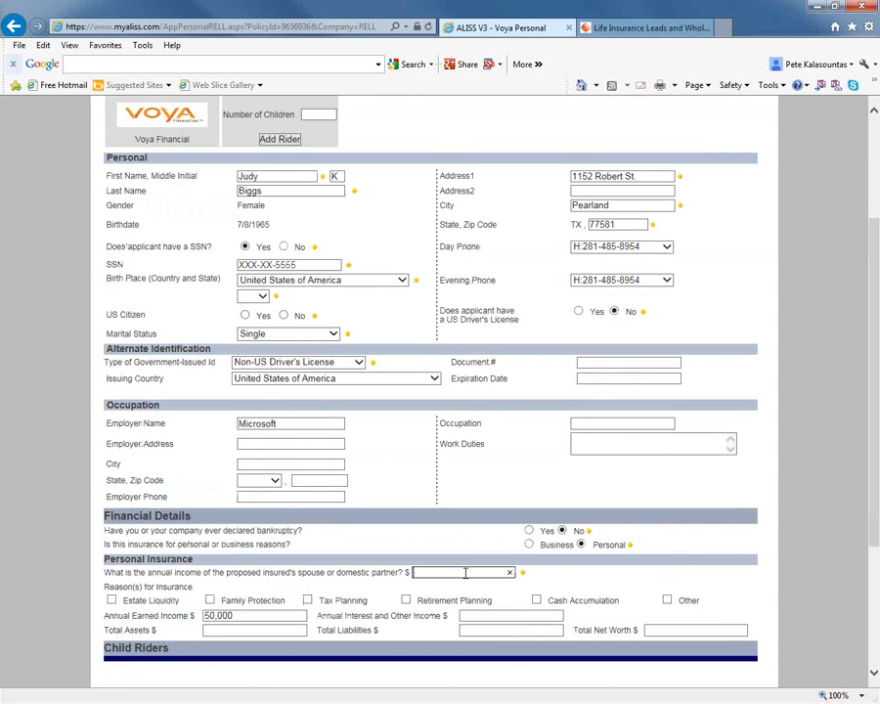
{"action": "type", "text": "50000"}
{"action": "scroll", "coordinate": [465, 596], "scroll_direction": "down", "scroll_amount": 2}
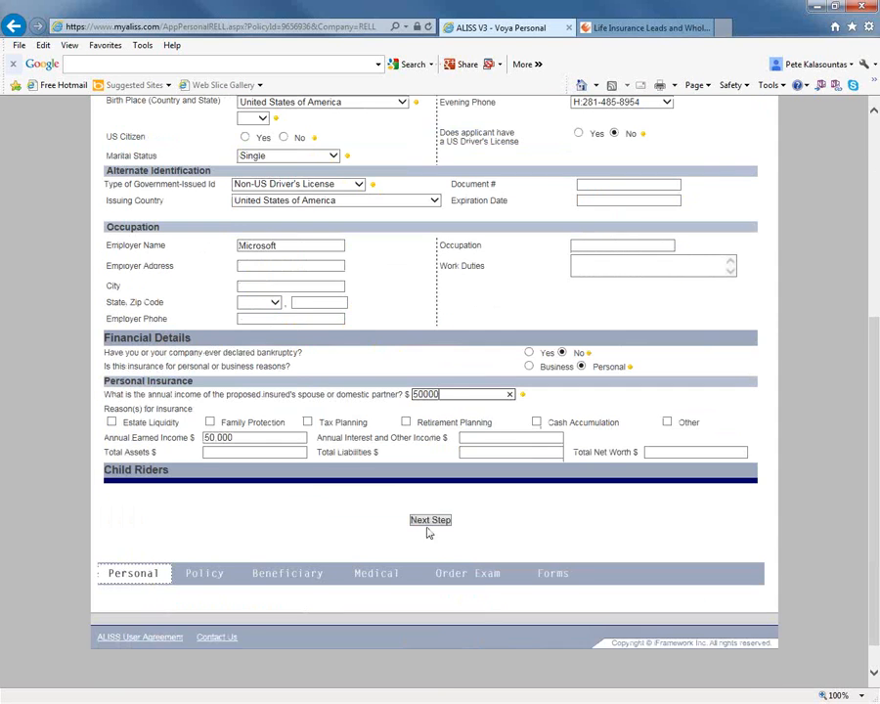
{"action": "left_click", "coordinate": [427, 520]}
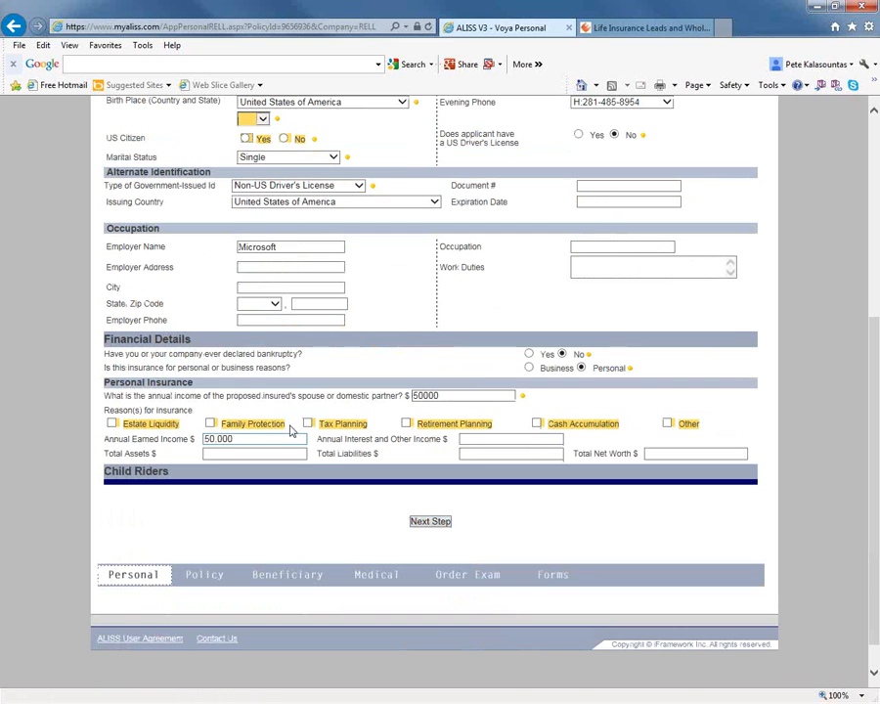
Complete the missing fields with birth state CA, US citizen Yes and Family Protection as the reason, and continue to the policy section.
{"action": "left_click", "coordinate": [262, 120]}
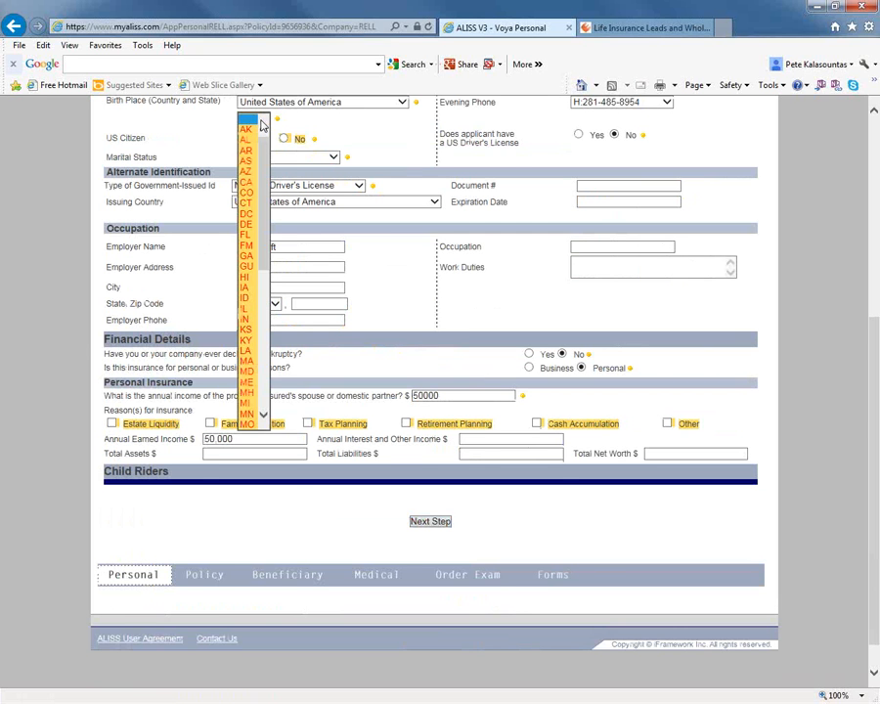
{"action": "left_click", "coordinate": [245, 182]}
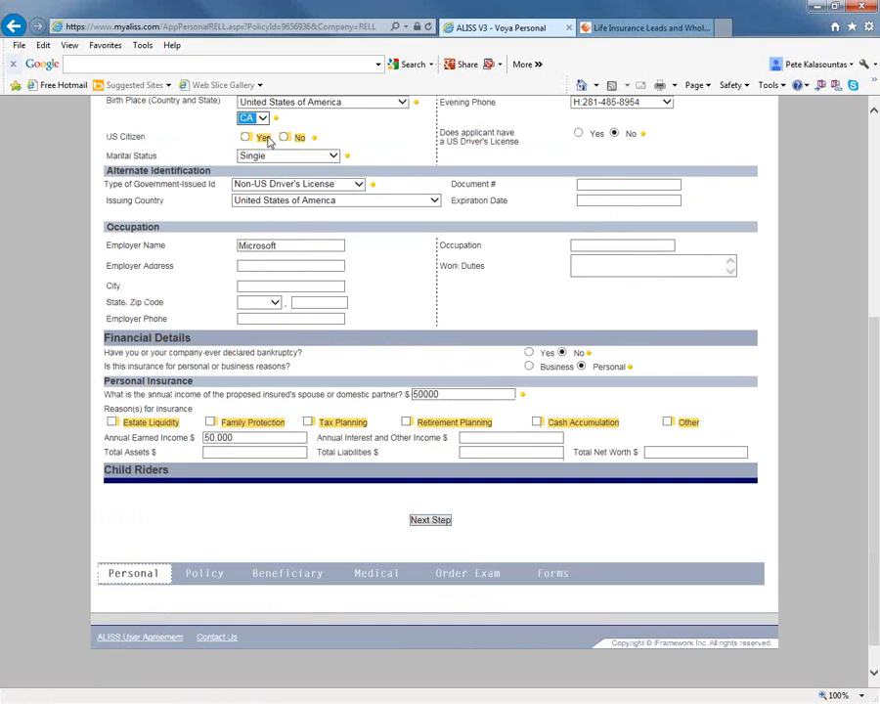
{"action": "left_click", "coordinate": [246, 138]}
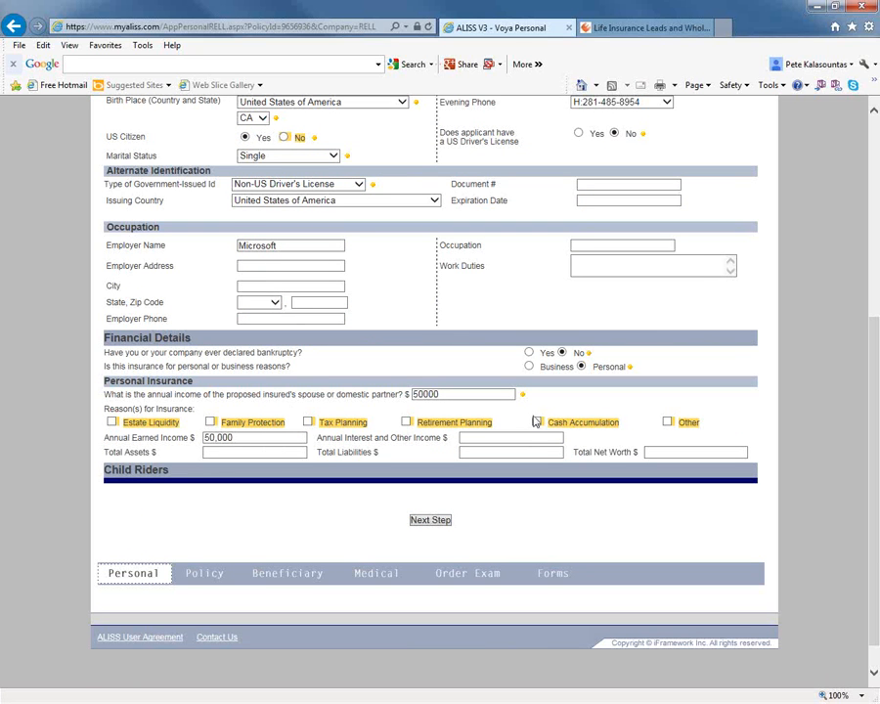
{"action": "left_click", "coordinate": [209, 422]}
{"action": "left_click", "coordinate": [445, 519]}
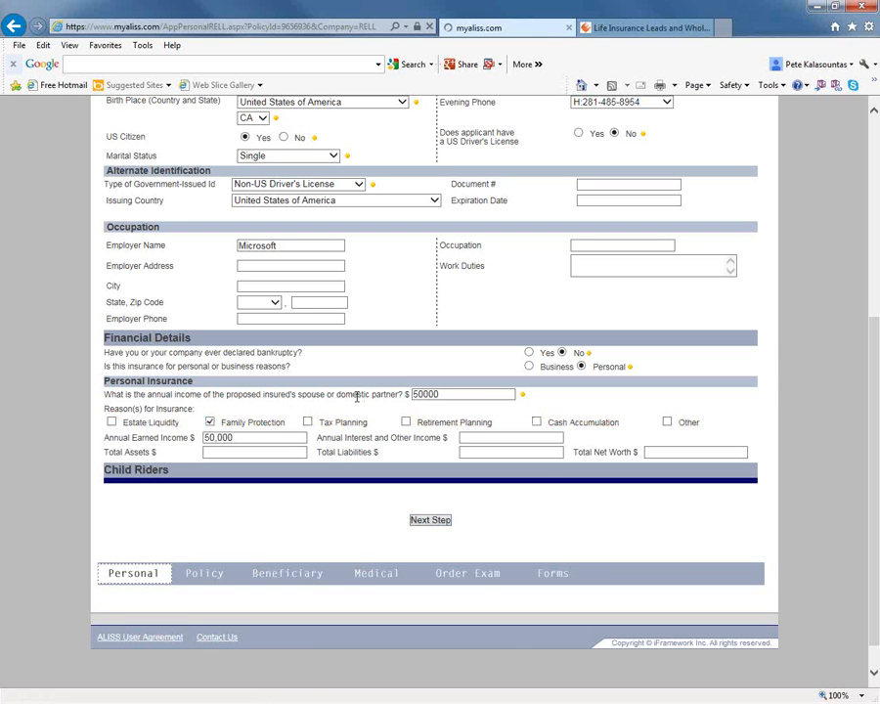
{"action": "left_click", "coordinate": [445, 522]}
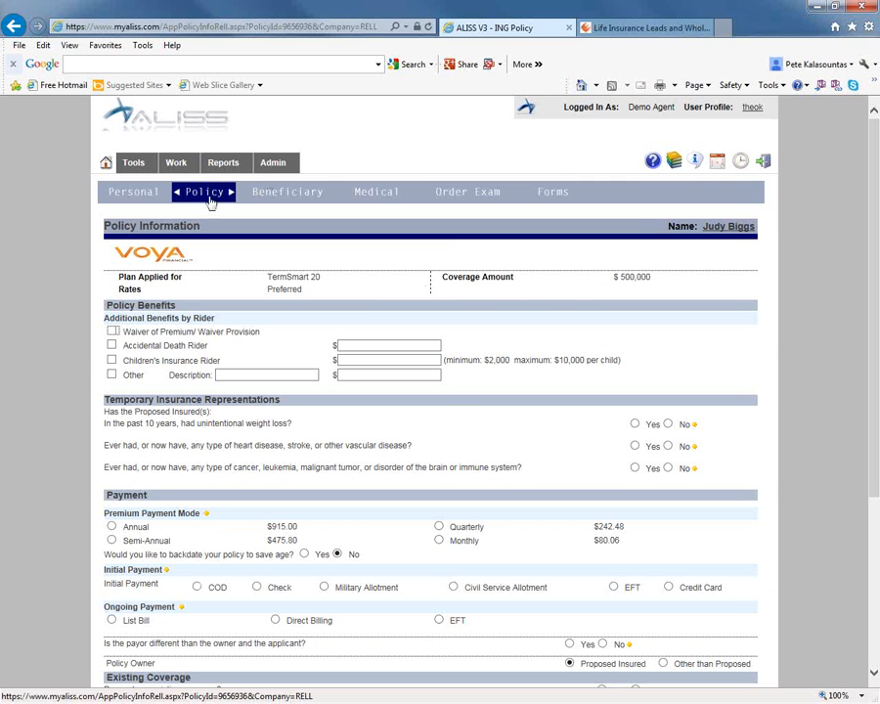
Answer No to the three temporary insurance health questions and to submitting payment in exchange for temporary insurance.
{"action": "scroll", "coordinate": [367, 235], "scroll_direction": "down", "scroll_amount": 3}
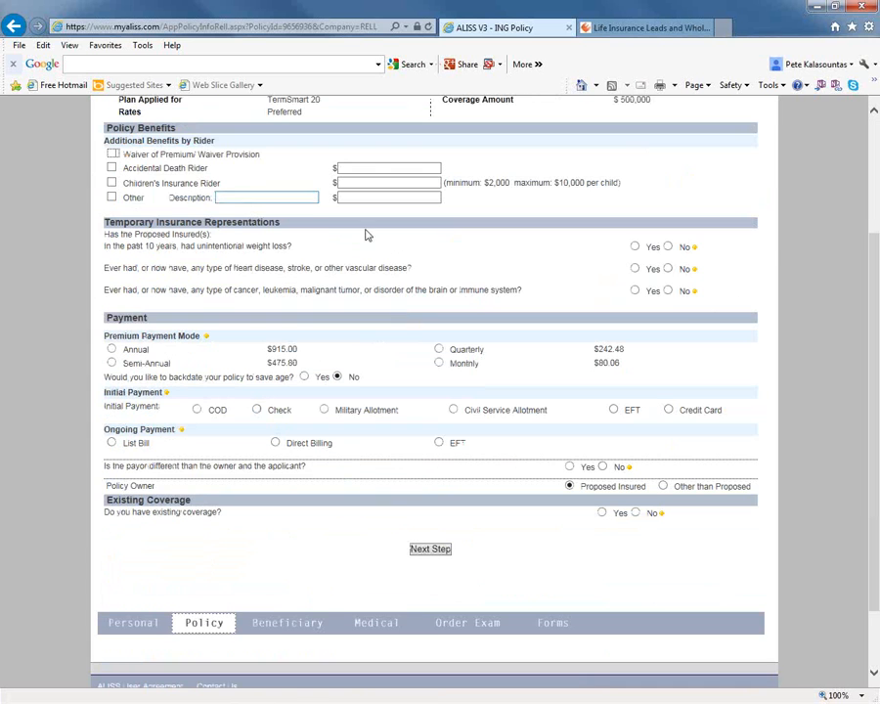
{"action": "left_click", "coordinate": [668, 246]}
{"action": "left_click", "coordinate": [668, 268]}
{"action": "left_click", "coordinate": [668, 291]}
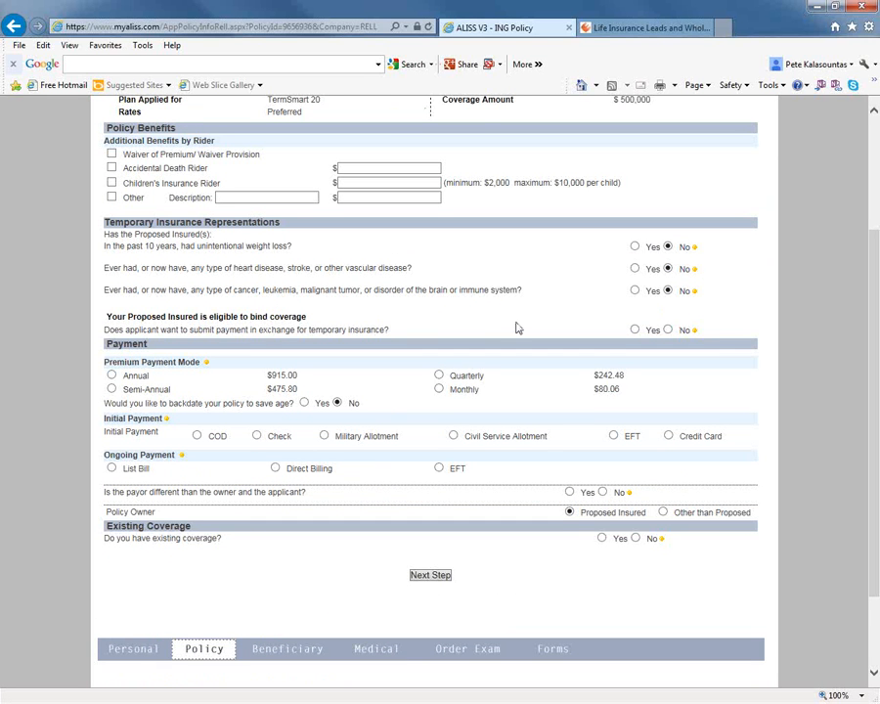
{"action": "left_click", "coordinate": [668, 331]}
{"action": "left_click", "coordinate": [576, 424]}
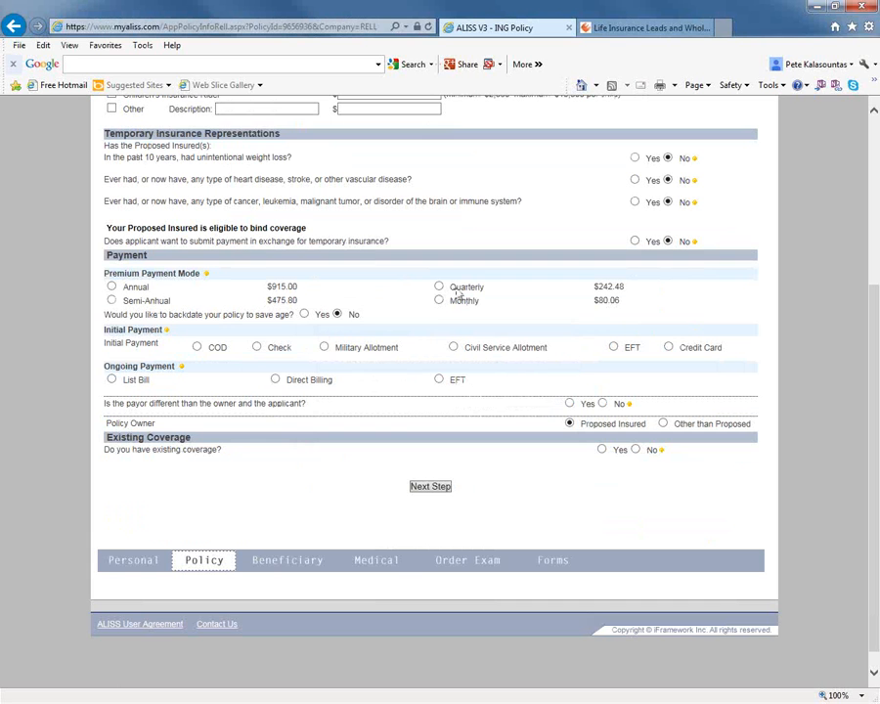
Set the premium payment mode to Annual, compare the Credit Card and EFT options, and choose EFT for the initial payment.
{"action": "left_click", "coordinate": [112, 287]}
{"action": "left_click", "coordinate": [669, 348]}
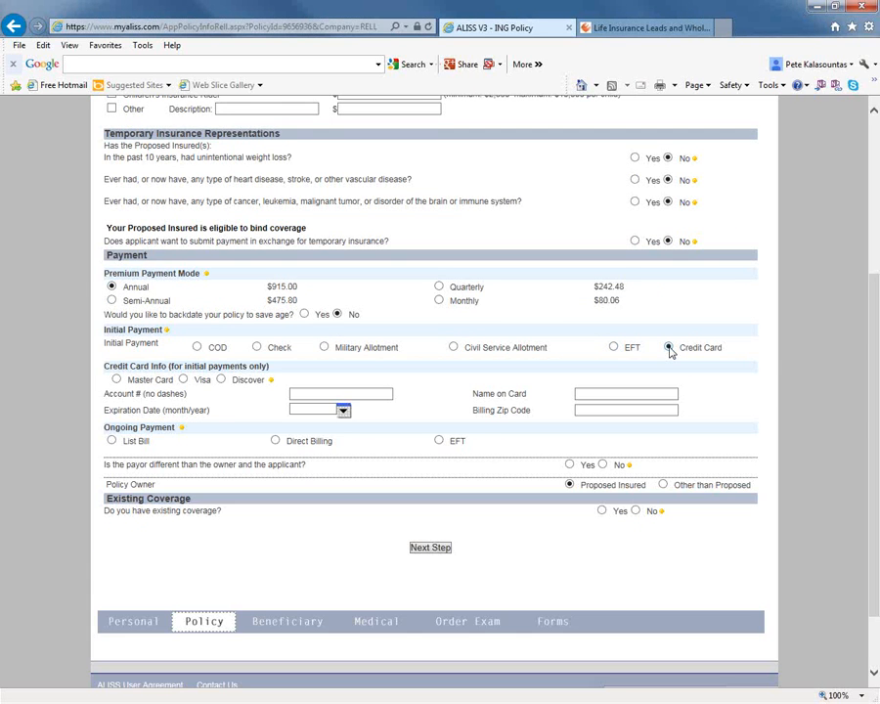
{"action": "left_click", "coordinate": [613, 348]}
{"action": "left_click", "coordinate": [669, 347]}
{"action": "left_click", "coordinate": [629, 348]}
{"action": "left_click", "coordinate": [669, 347]}
{"action": "left_click", "coordinate": [616, 347]}
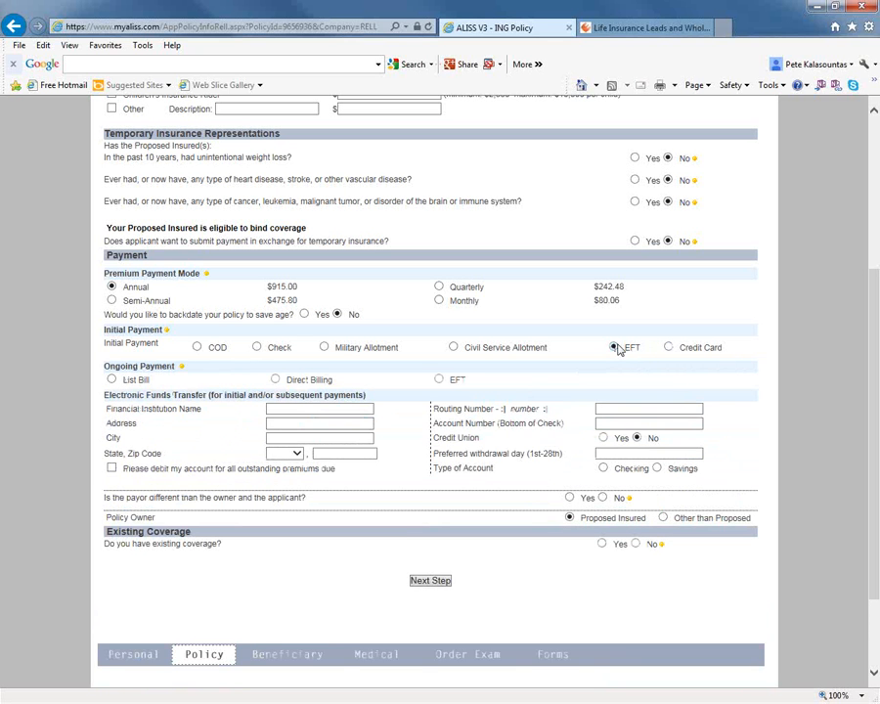
Set the ongoing payment to EFT, answer No to a different payor, and continue to the beneficiary section.
{"action": "left_click", "coordinate": [439, 379]}
{"action": "scroll", "coordinate": [445, 379], "scroll_direction": "down", "scroll_amount": 3}
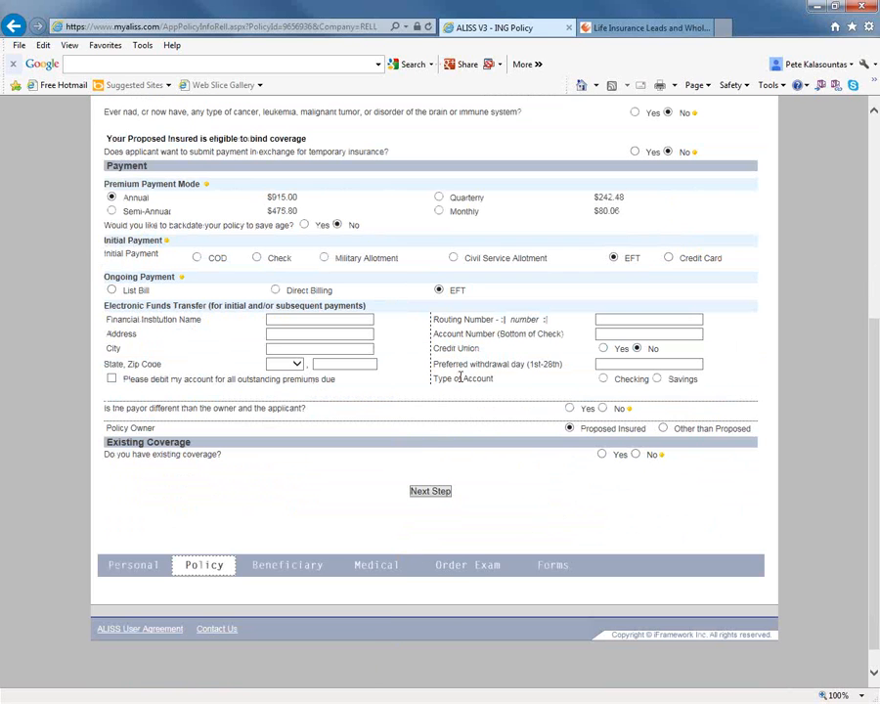
{"action": "left_click", "coordinate": [604, 408]}
{"action": "left_click", "coordinate": [430, 492]}
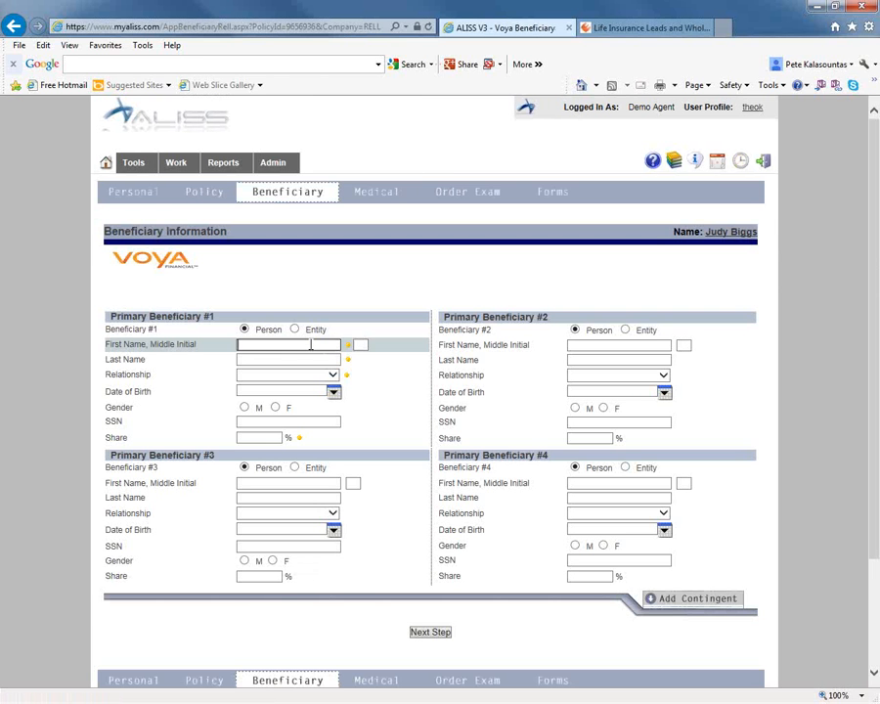
Enter the first and last name of Primary Beneficiary #1.
{"action": "key", "text": "Tab"}
{"action": "key", "text": "Tab"}
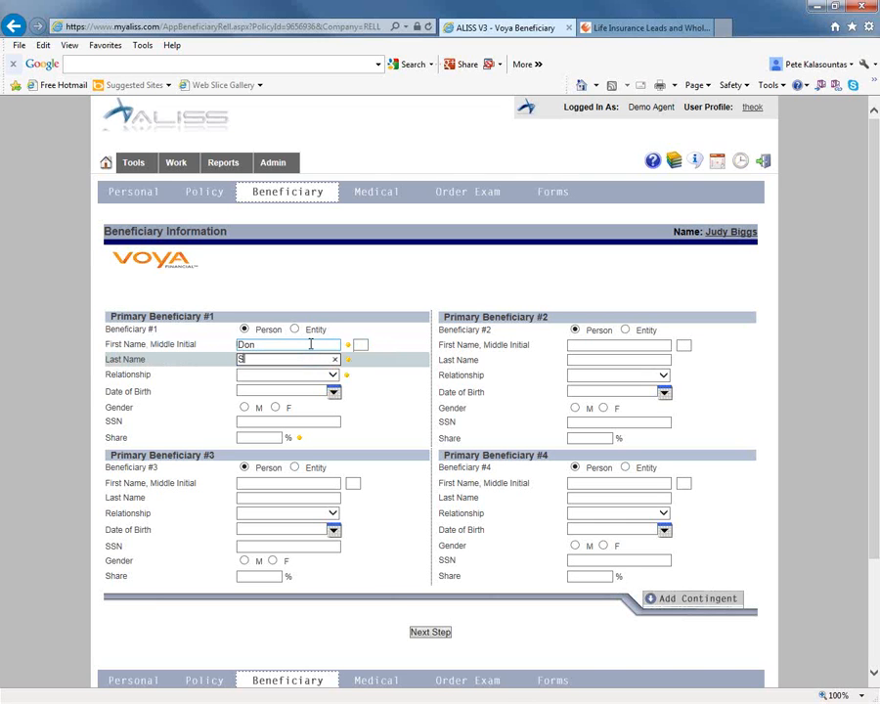
Set Primary Beneficiary #1's relationship to Brother and the share to 100 %.
{"action": "left_click", "coordinate": [319, 374]}
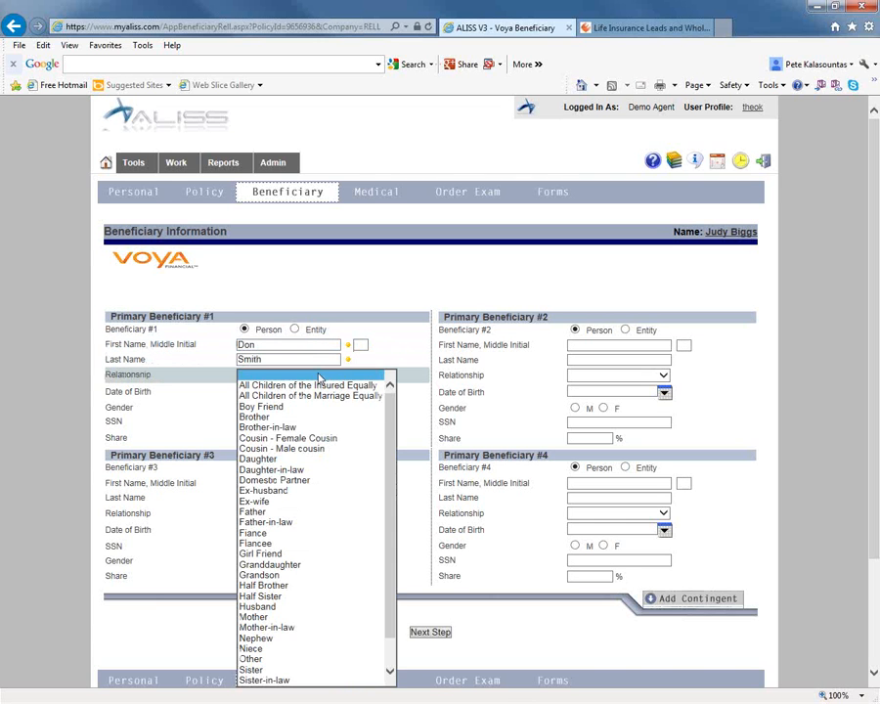
{"action": "left_click", "coordinate": [264, 412]}
{"action": "left_click", "coordinate": [266, 391]}
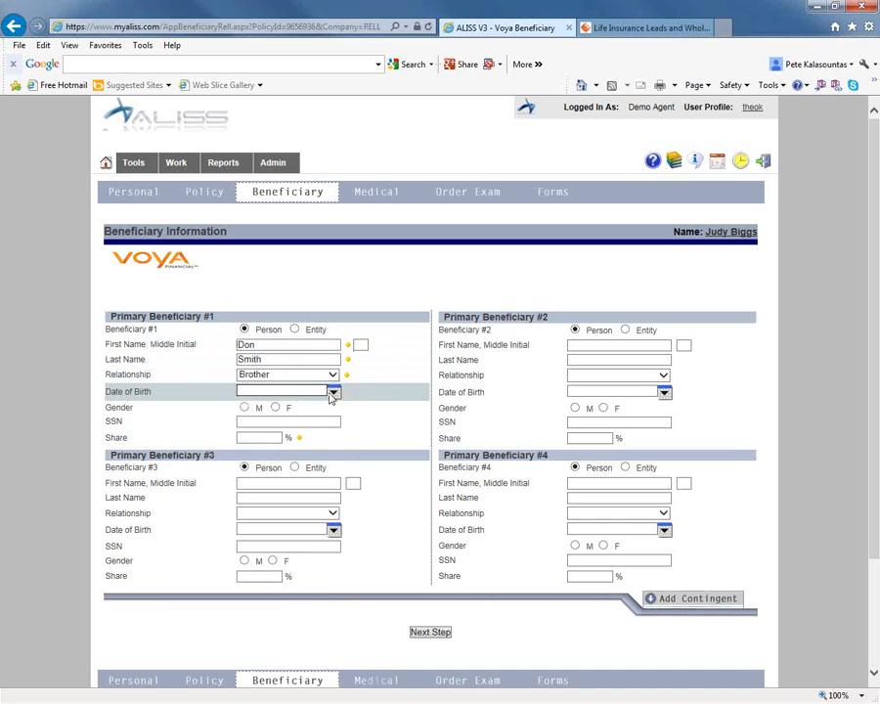
{"action": "left_click", "coordinate": [274, 436]}
{"action": "type", "text": "1"}
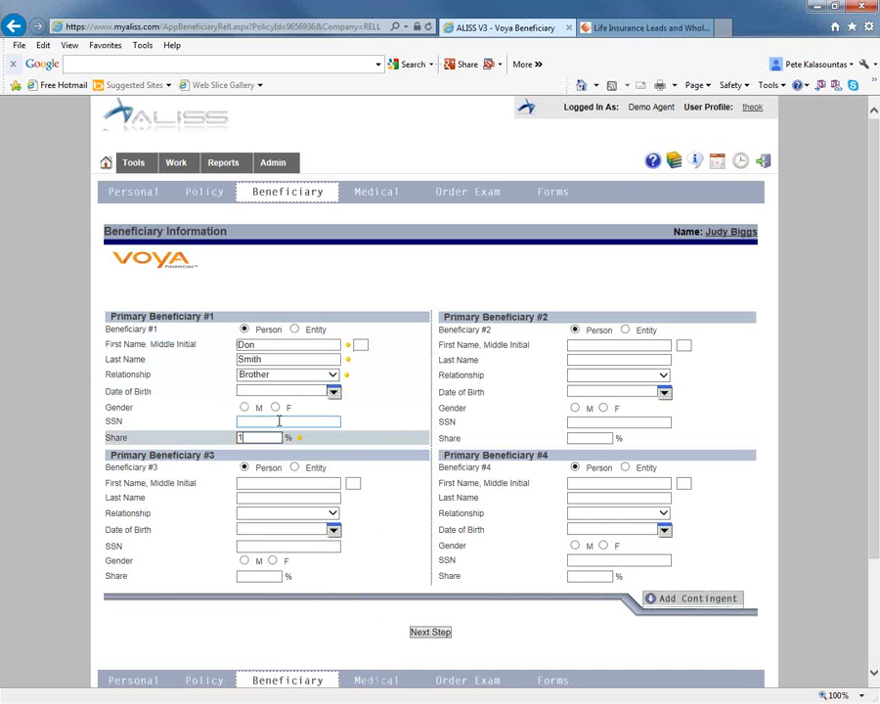
{"action": "type", "text": "00"}
{"action": "left_click", "coordinate": [392, 345]}
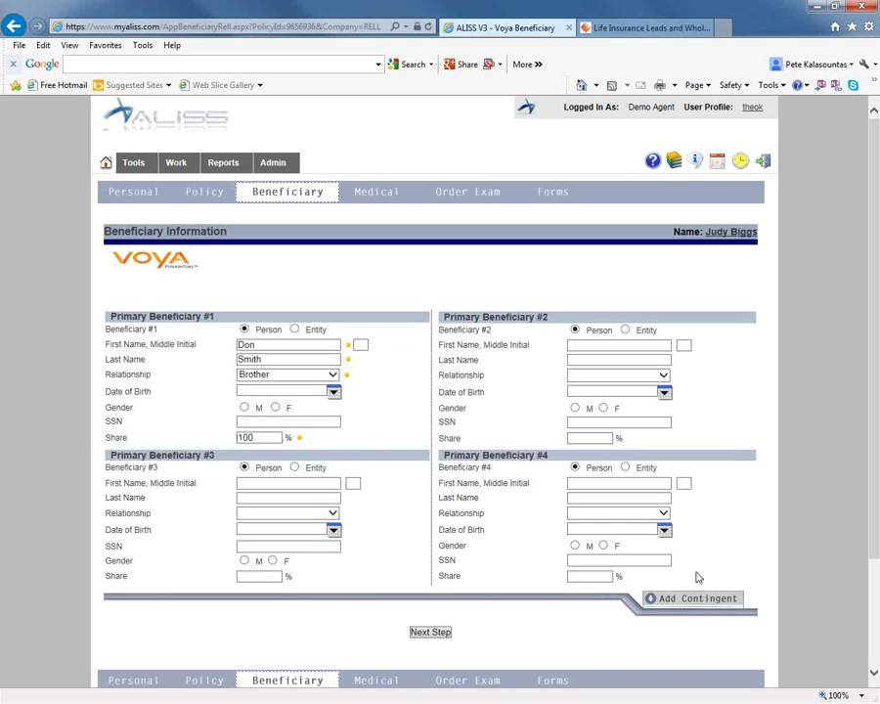
Continue to the medical section and answer No to the tobacco question and to questions 2a through 2e.
{"action": "left_click", "coordinate": [438, 634]}
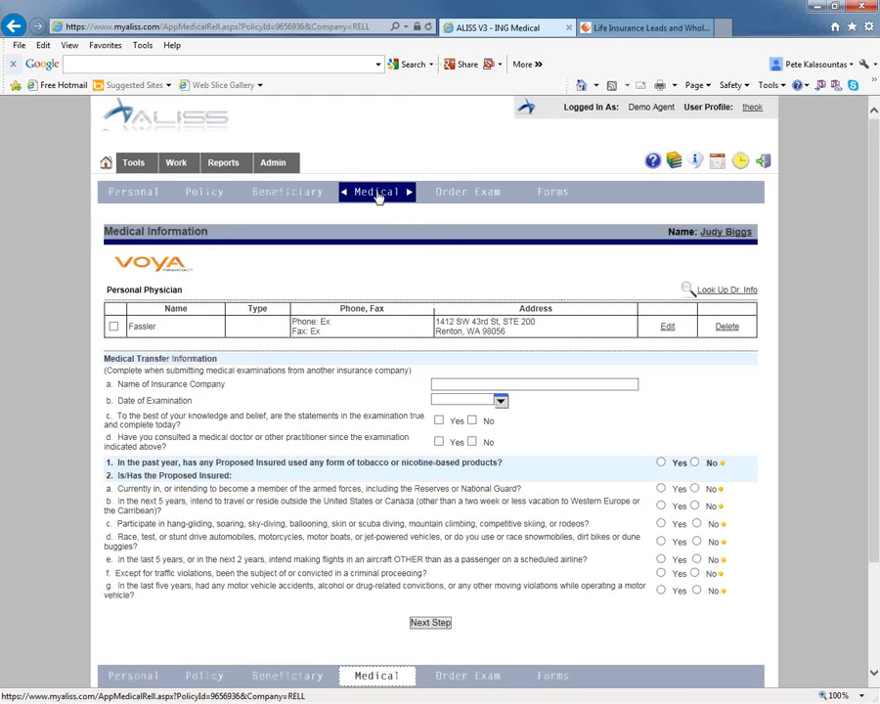
{"action": "scroll", "coordinate": [478, 394], "scroll_direction": "down", "scroll_amount": 2}
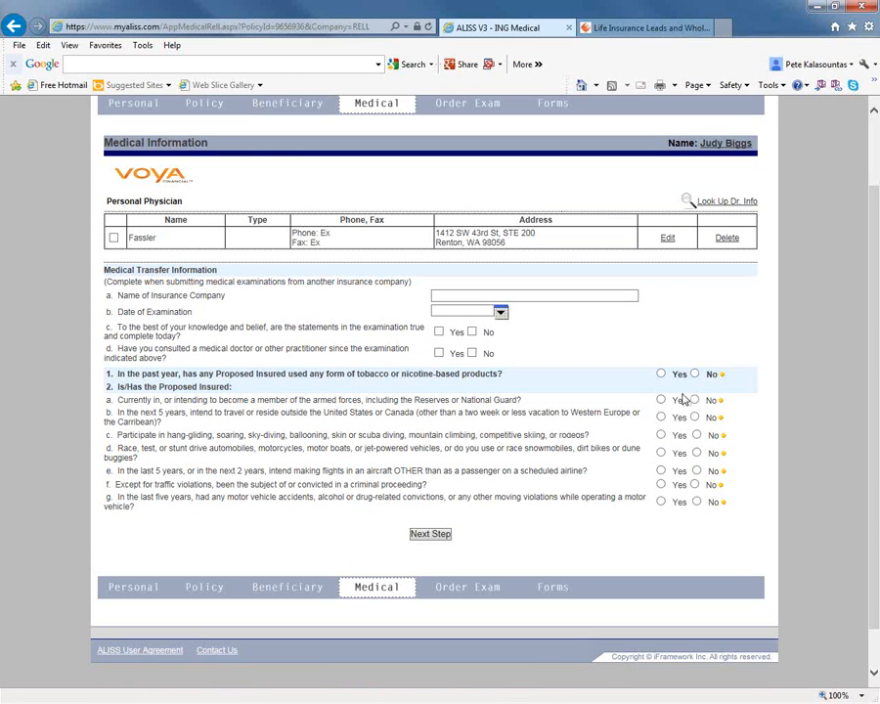
{"action": "left_click", "coordinate": [694, 374]}
{"action": "left_click", "coordinate": [695, 400]}
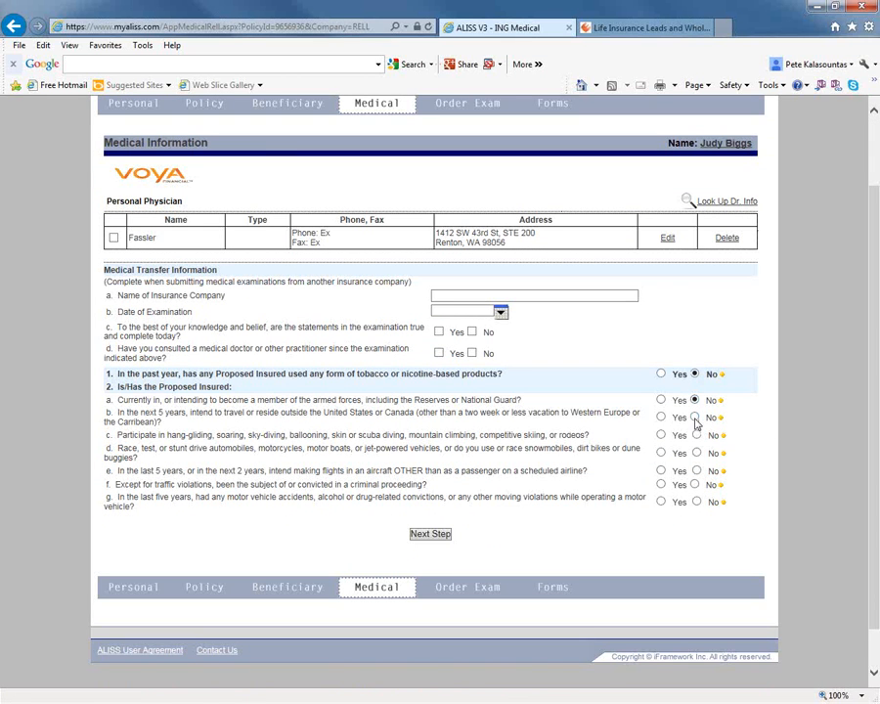
{"action": "left_click", "coordinate": [695, 417]}
{"action": "left_click", "coordinate": [697, 436]}
{"action": "left_click", "coordinate": [696, 453]}
{"action": "left_click", "coordinate": [696, 471]}
Try Yes on the criminal proceeding question to open its details field, set it to No, and continue to the exam section.
{"action": "left_click", "coordinate": [662, 484]}
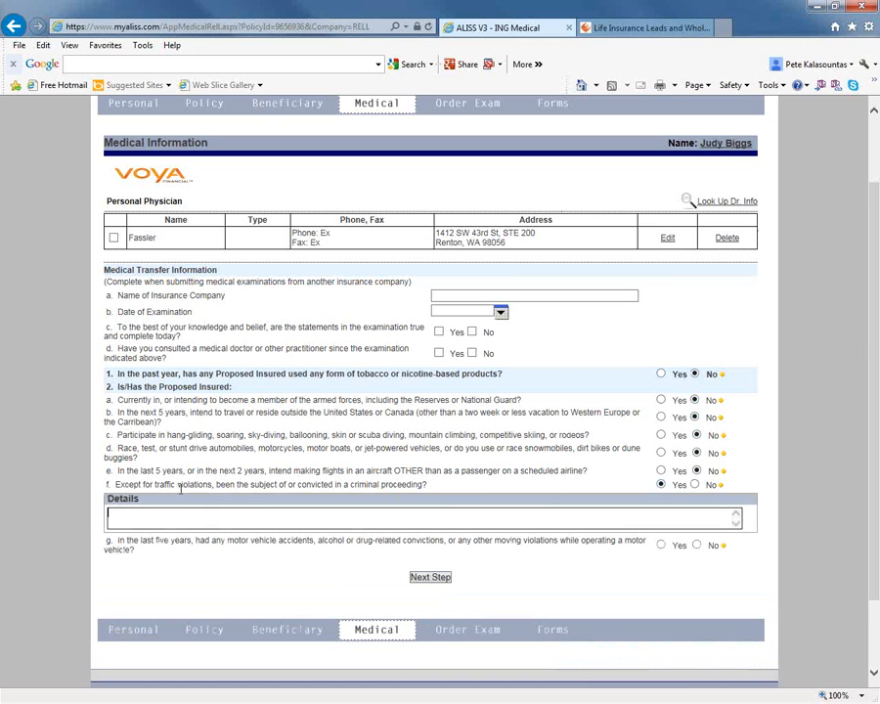
{"action": "left_click", "coordinate": [386, 510]}
{"action": "left_click", "coordinate": [694, 485]}
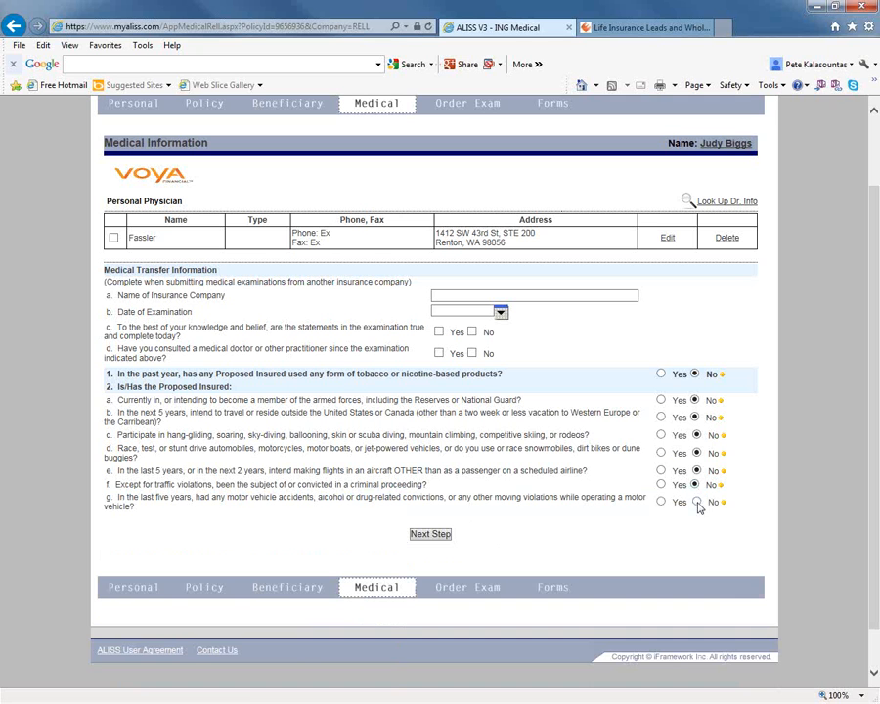
{"action": "left_click", "coordinate": [434, 534]}
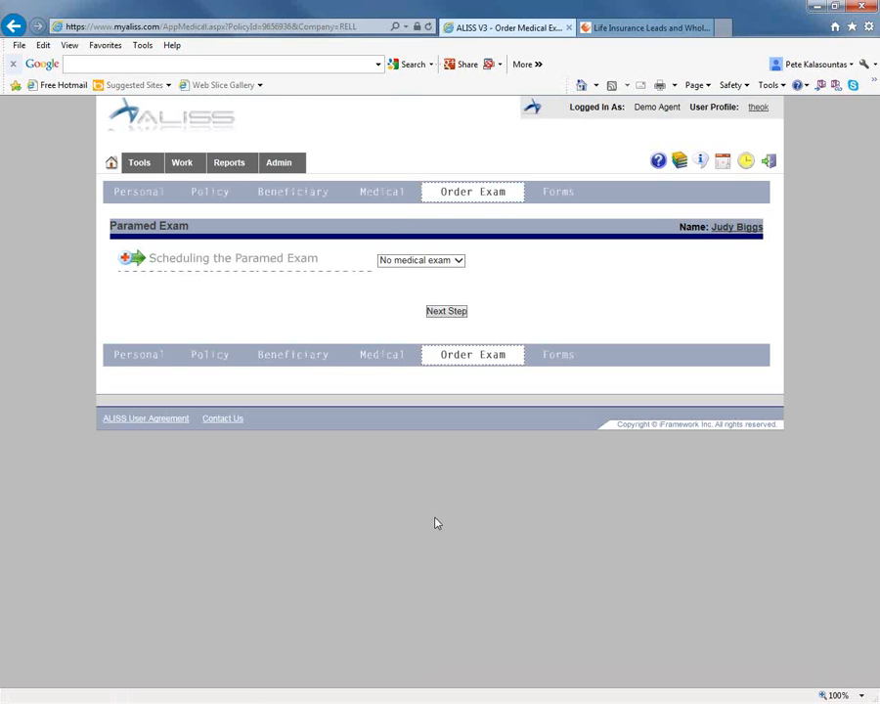
Choose Superior as the paramed exam provider and select the 8:00 - 8:29 appointment on Wed, Dec 03.
{"action": "left_click", "coordinate": [457, 261]}
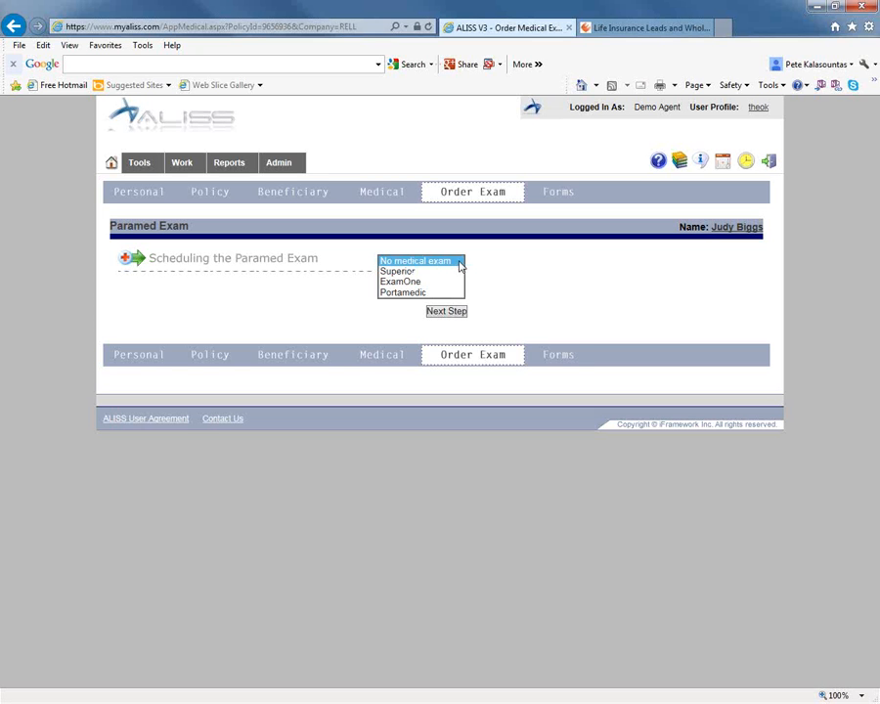
{"action": "left_click", "coordinate": [403, 273]}
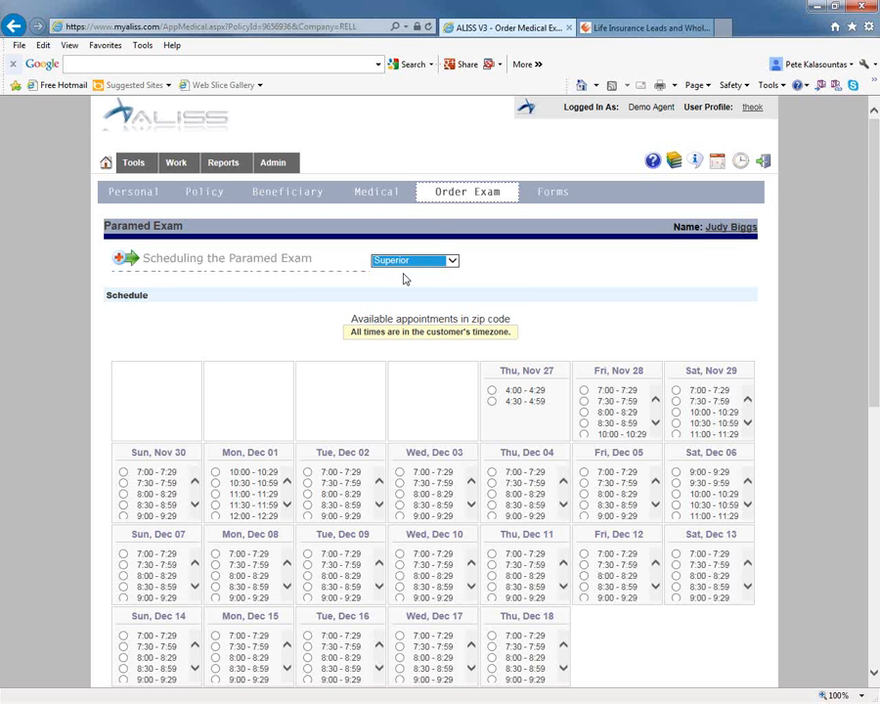
{"action": "scroll", "coordinate": [439, 350], "scroll_direction": "down", "scroll_amount": 3}
{"action": "scroll", "coordinate": [410, 338], "scroll_direction": "up", "scroll_amount": 3}
{"action": "scroll", "coordinate": [222, 300], "scroll_direction": "down", "scroll_amount": 3}
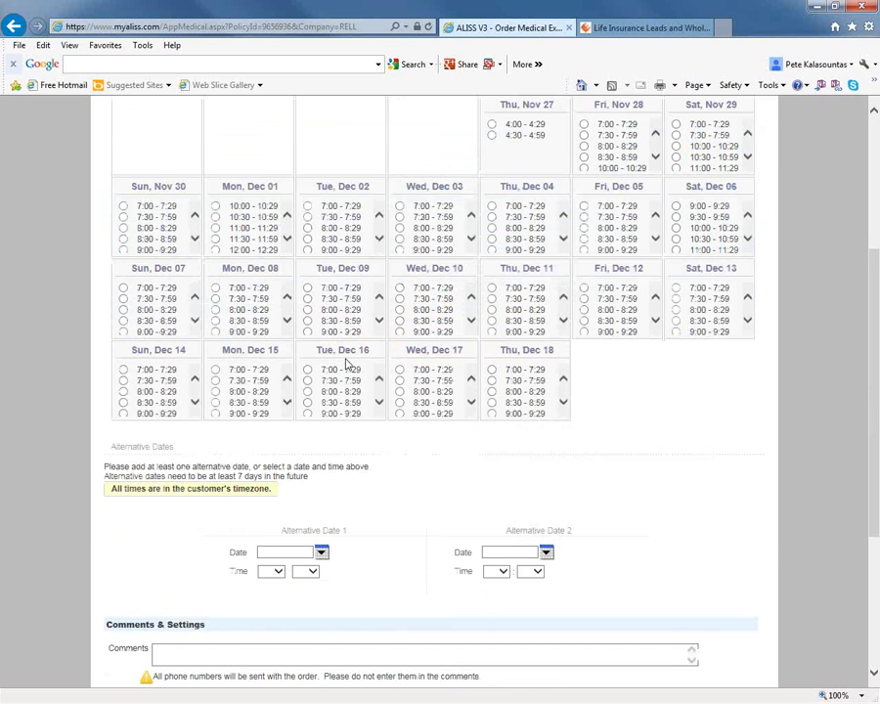
{"action": "left_click", "coordinate": [400, 229]}
{"action": "scroll", "coordinate": [401, 239], "scroll_direction": "down", "scroll_amount": 1}
{"action": "scroll", "coordinate": [398, 507], "scroll_direction": "down", "scroll_amount": 2}
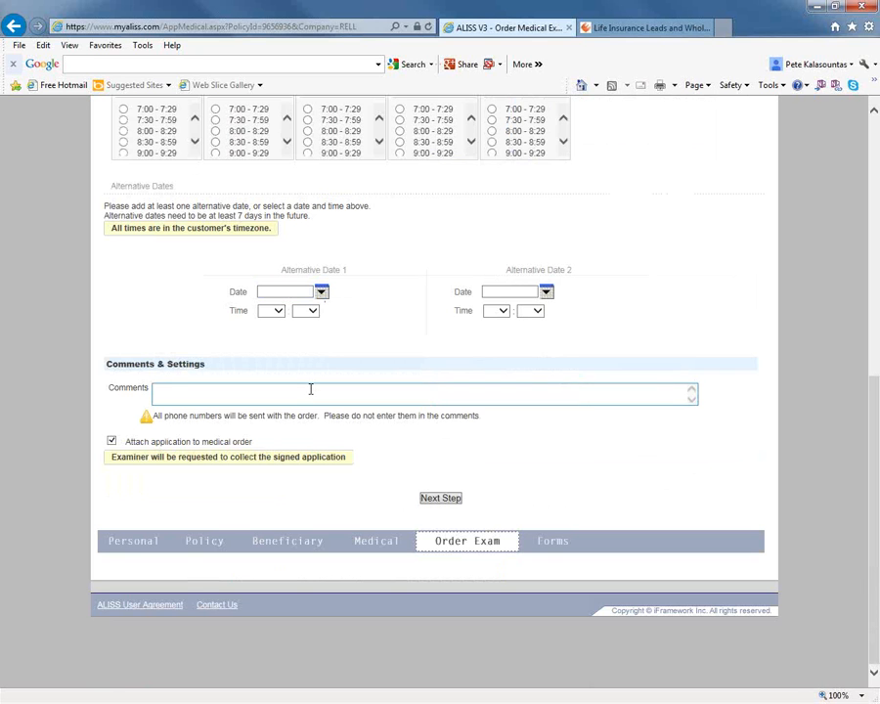
Enter "scared of needles" as the comment on the exam order and try to continue.
{"action": "type", "text": "sca"}
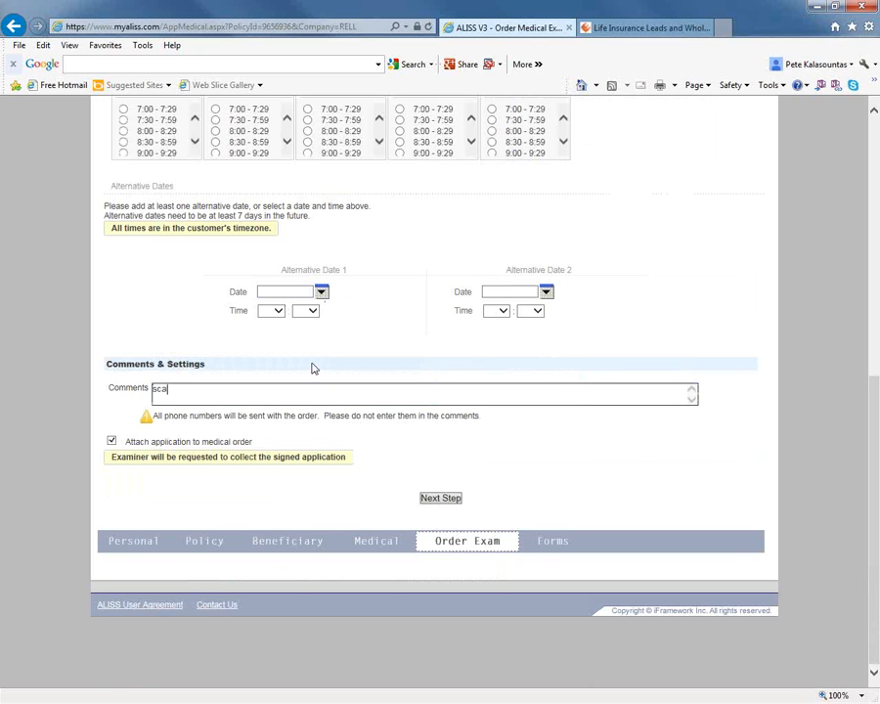
{"action": "type", "text": "red of needles"}
{"action": "left_click", "coordinate": [441, 499]}
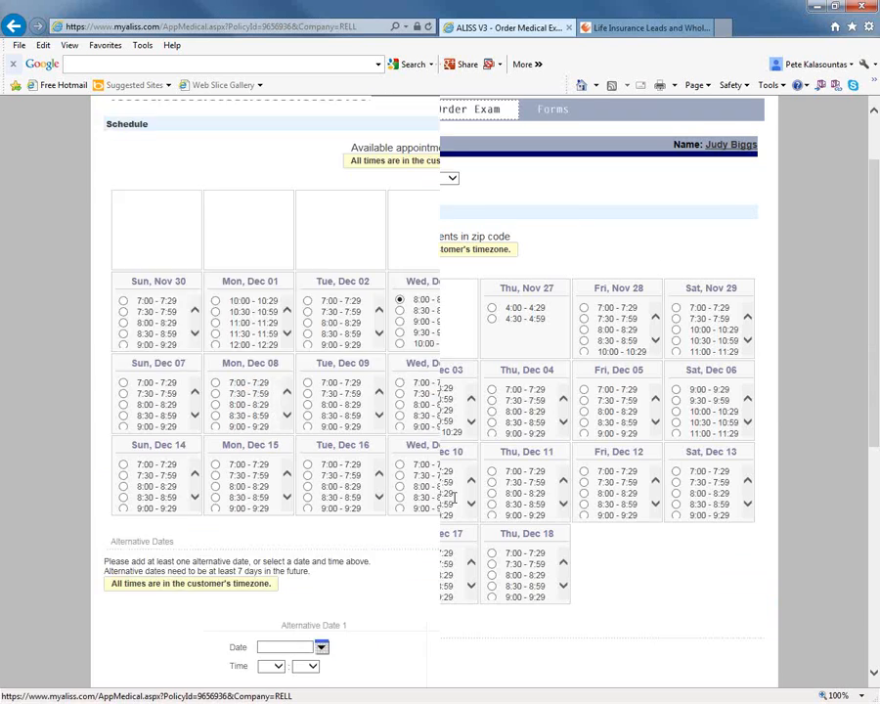
Set the paramed exam to No medical exam and continue to the forms section.
{"action": "left_click", "coordinate": [451, 177]}
{"action": "left_click", "coordinate": [426, 167]}
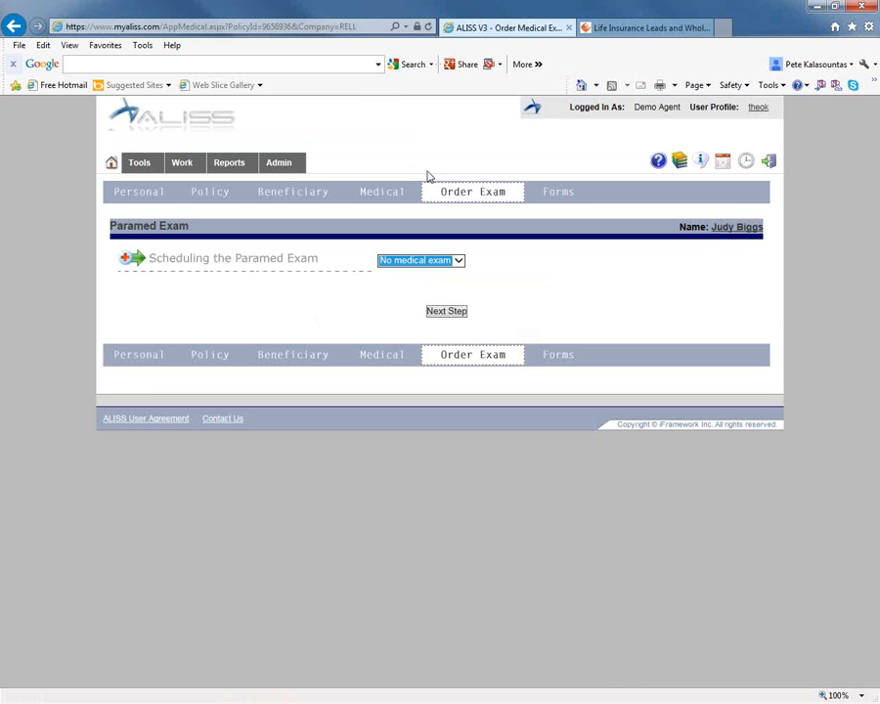
{"action": "left_click", "coordinate": [451, 317]}
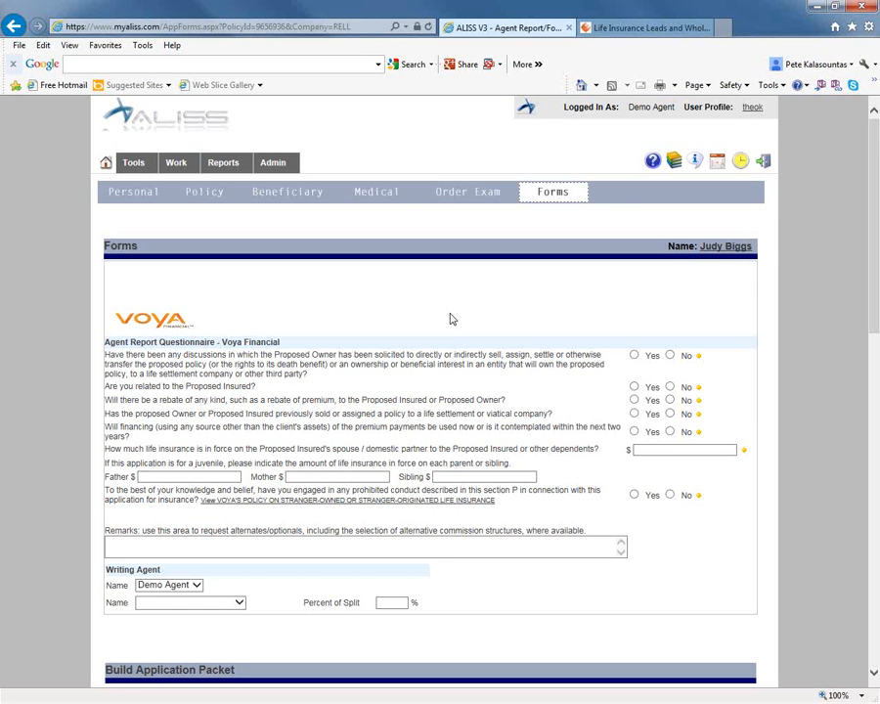
Answer No to the agent report questions on policy transfer discussions, relation to the insured, rebates, life settlements and premium financing.
{"action": "left_click", "coordinate": [670, 355]}
{"action": "left_click", "coordinate": [670, 386]}
{"action": "left_click", "coordinate": [670, 400]}
{"action": "left_click", "coordinate": [670, 413]}
{"action": "left_click", "coordinate": [670, 431]}
{"action": "scroll", "coordinate": [448, 412], "scroll_direction": "down", "scroll_amount": 3}
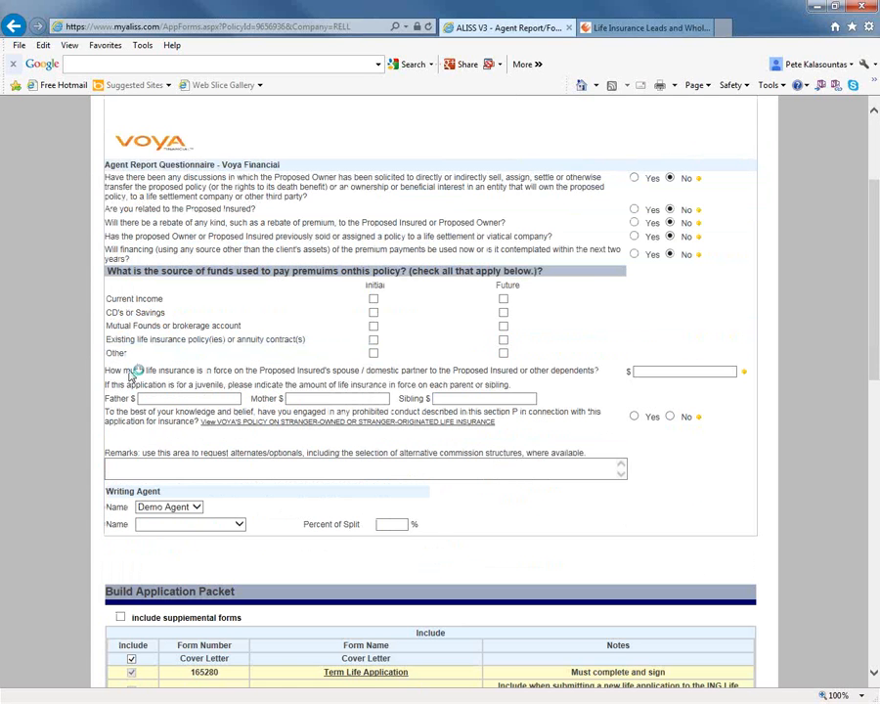
Set the life insurance in force on the spouse or dependents to $20000 and answer No to the prohibited conduct question.
{"action": "left_click", "coordinate": [677, 373]}
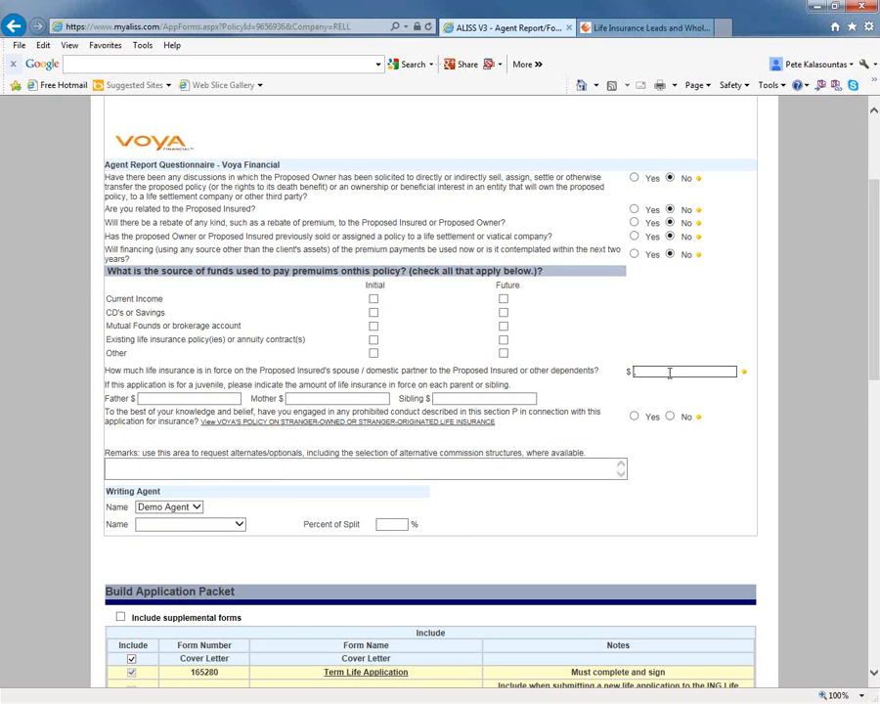
{"action": "type", "text": "20000"}
{"action": "key", "text": "Tab"}
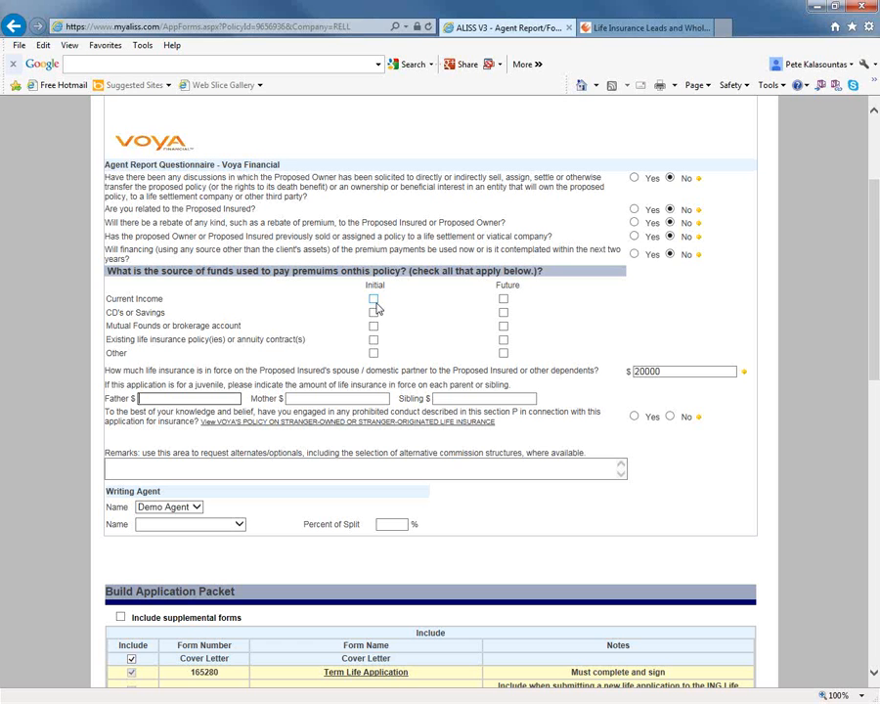
{"action": "left_click", "coordinate": [670, 418]}
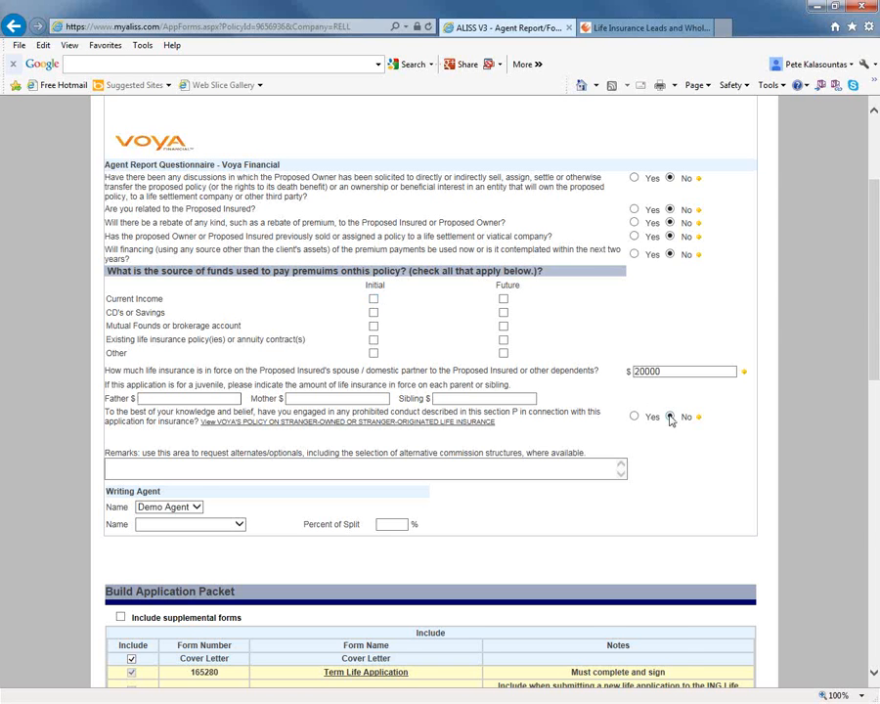
Change the answer to the premium financing question to Yes.
{"action": "scroll", "coordinate": [385, 354], "scroll_direction": "down", "scroll_amount": 5}
{"action": "scroll", "coordinate": [341, 454], "scroll_direction": "up", "scroll_amount": 4}
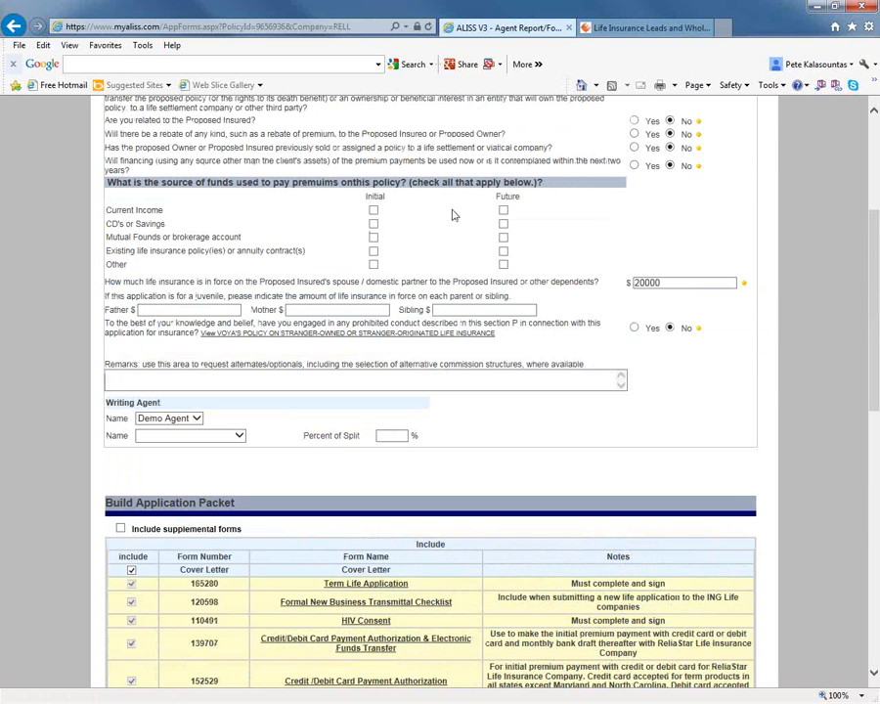
{"action": "left_click", "coordinate": [634, 166]}
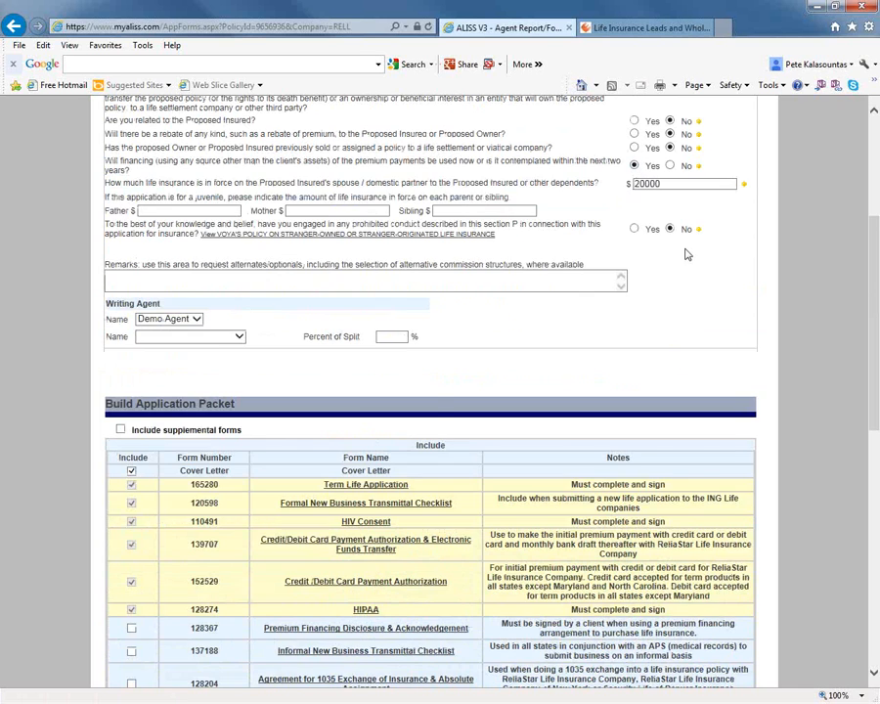
Review the forms listed in the application packet and create the application with the move to the Application Out sales cycle enabled.
{"action": "scroll", "coordinate": [687, 252], "scroll_direction": "down", "scroll_amount": 2}
{"action": "scroll", "coordinate": [542, 524], "scroll_direction": "down", "scroll_amount": 5}
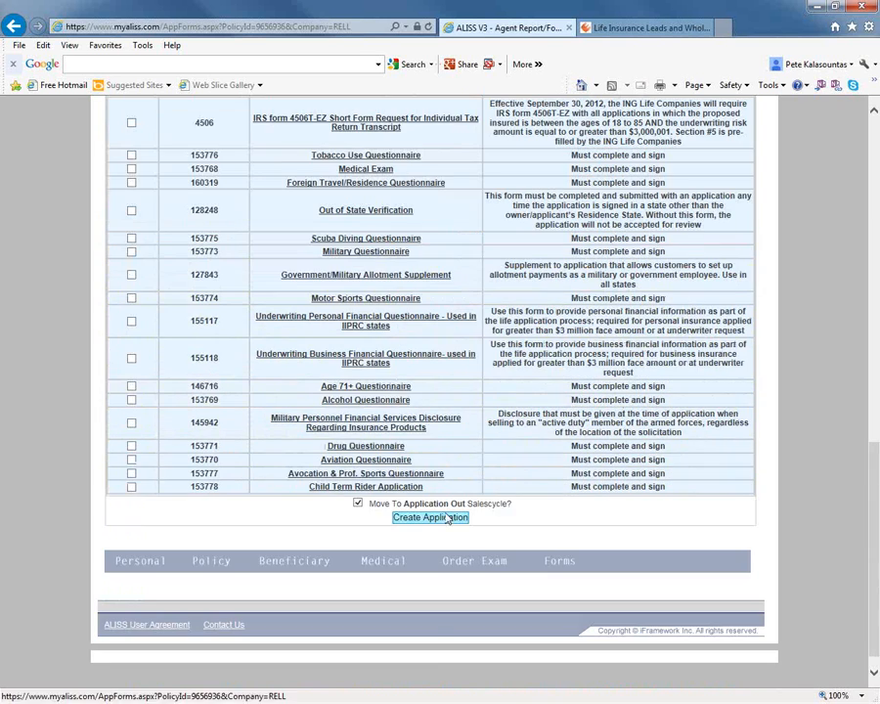
{"action": "scroll", "coordinate": [462, 491], "scroll_direction": "up", "scroll_amount": 5}
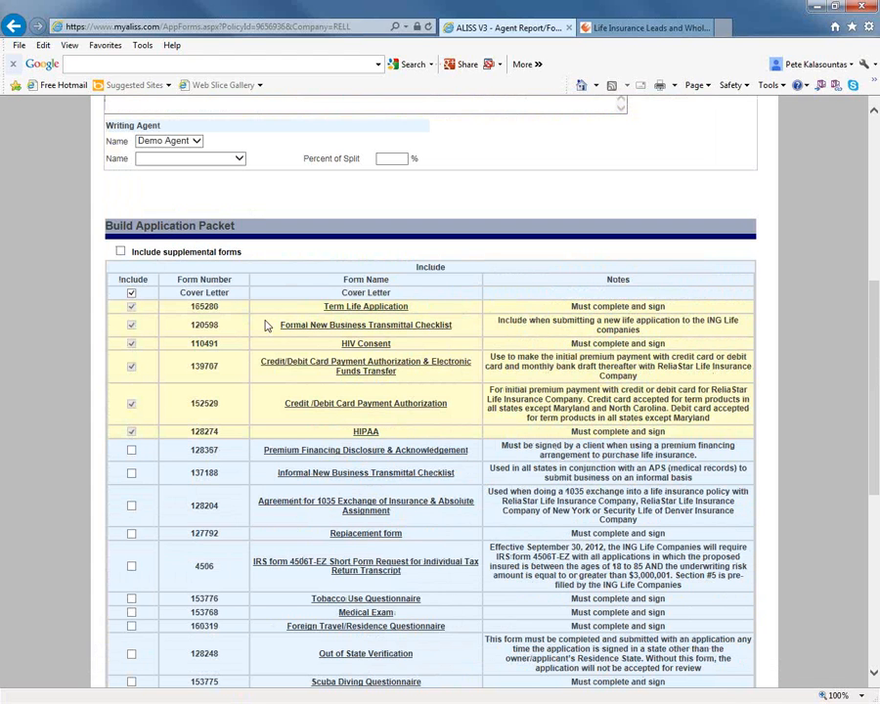
{"action": "scroll", "coordinate": [296, 372], "scroll_direction": "down", "scroll_amount": 2}
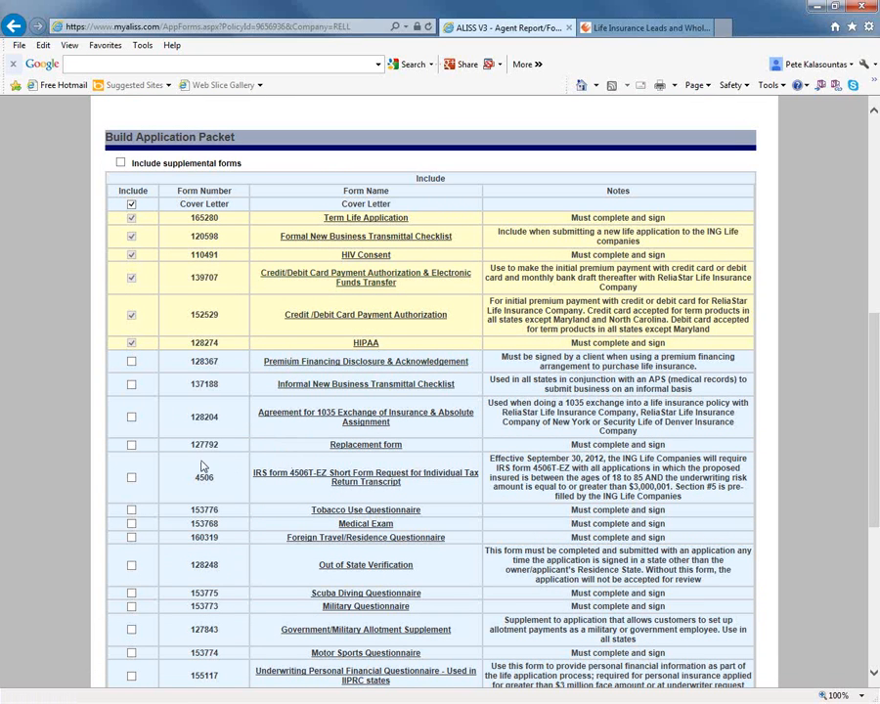
{"action": "scroll", "coordinate": [186, 418], "scroll_direction": "up", "scroll_amount": 2}
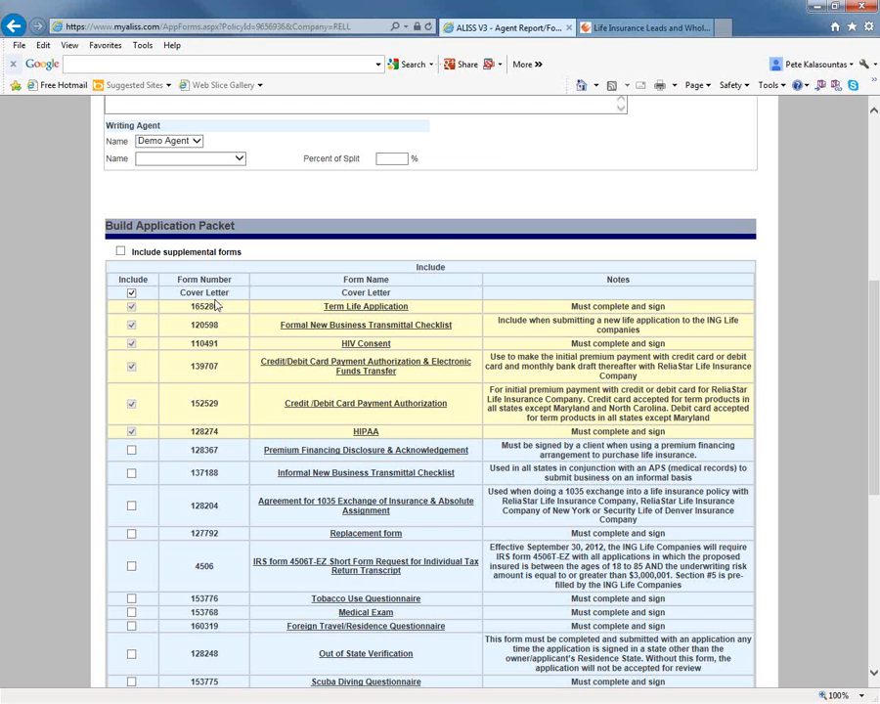
{"action": "scroll", "coordinate": [231, 279], "scroll_direction": "down", "scroll_amount": 8}
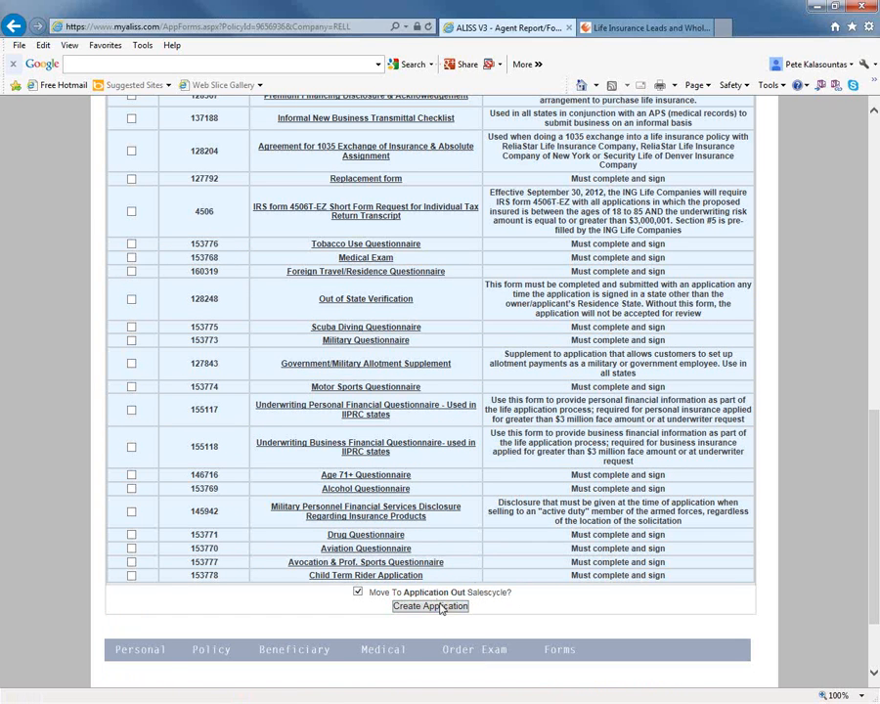
{"action": "left_click", "coordinate": [428, 609]}
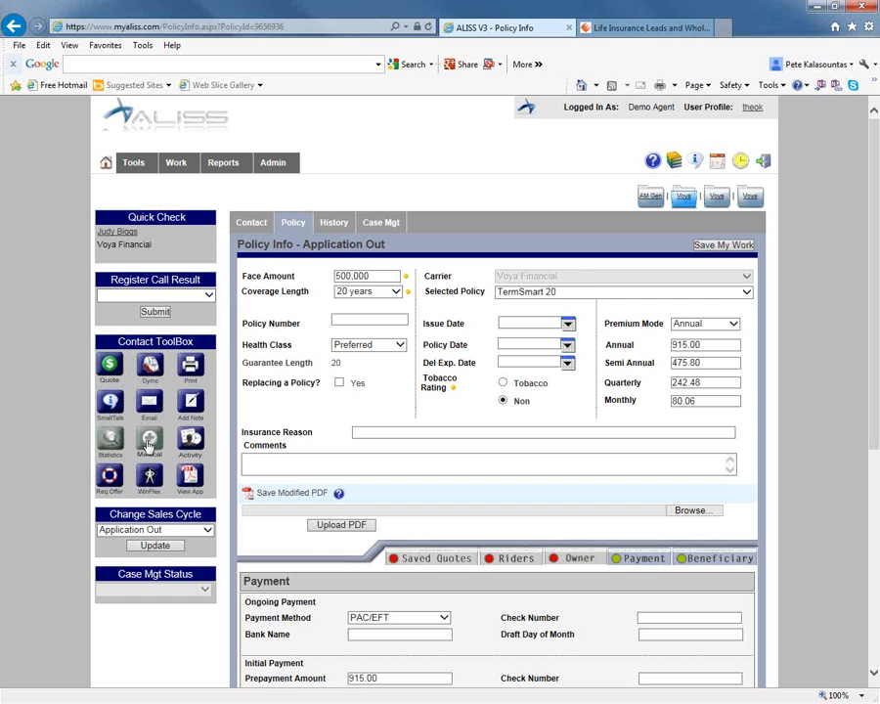
Open the generated application PDF and examine its cover letter, agent's checklist, product information and proposed insured information.
{"action": "left_click", "coordinate": [194, 474]}
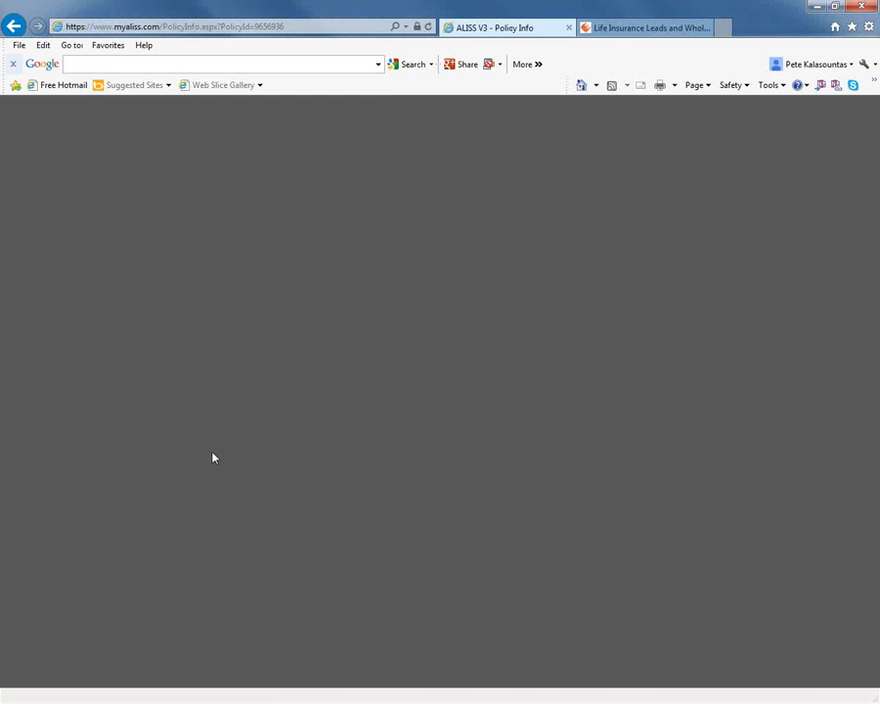
{"action": "scroll", "coordinate": [215, 456], "scroll_direction": "down", "scroll_amount": 5}
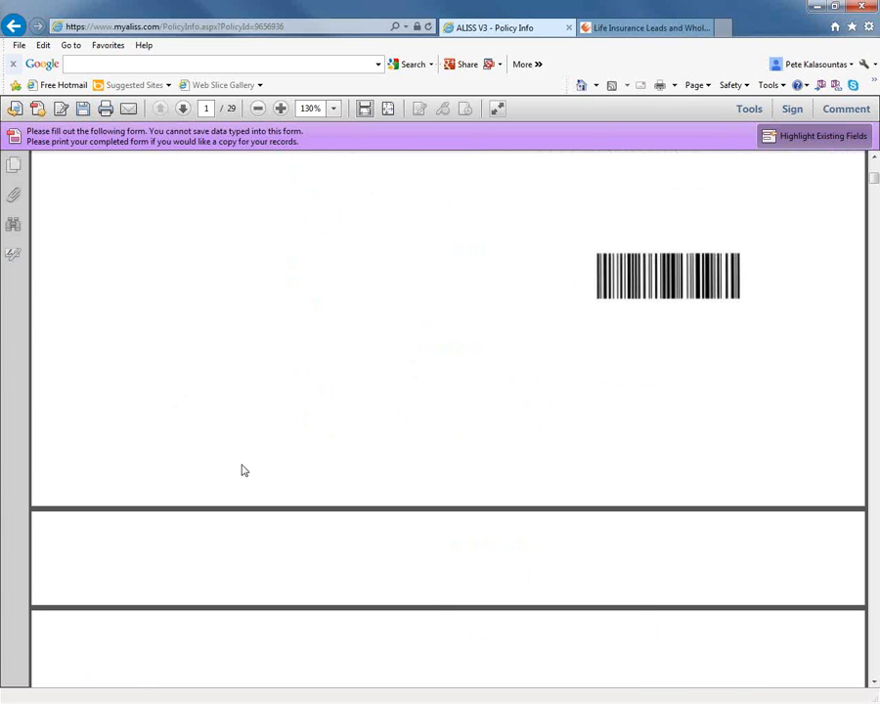
{"action": "scroll", "coordinate": [244, 471], "scroll_direction": "down", "scroll_amount": 5}
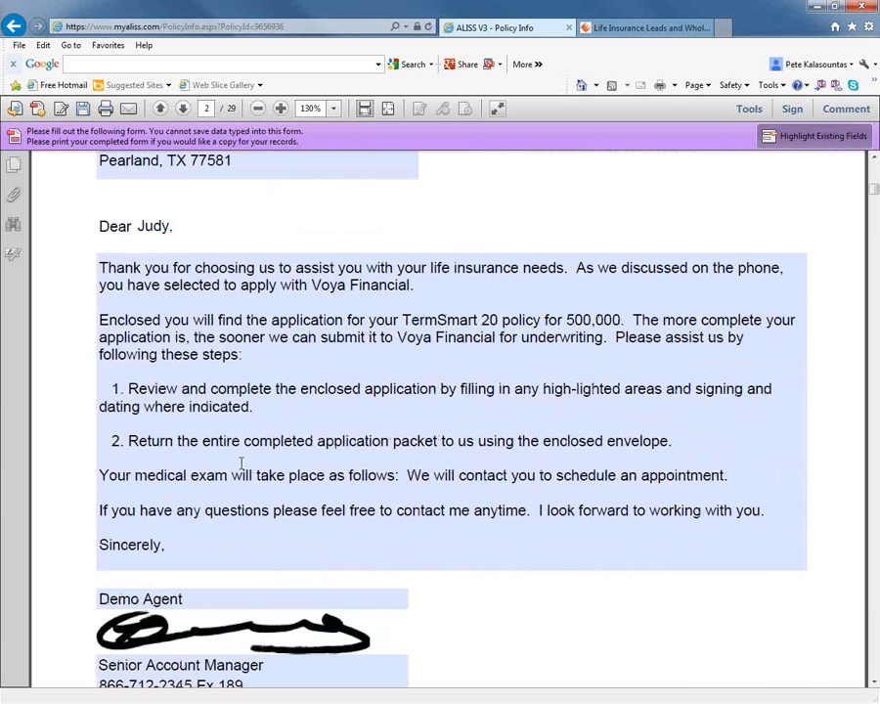
{"action": "scroll", "coordinate": [238, 462], "scroll_direction": "down", "scroll_amount": 5}
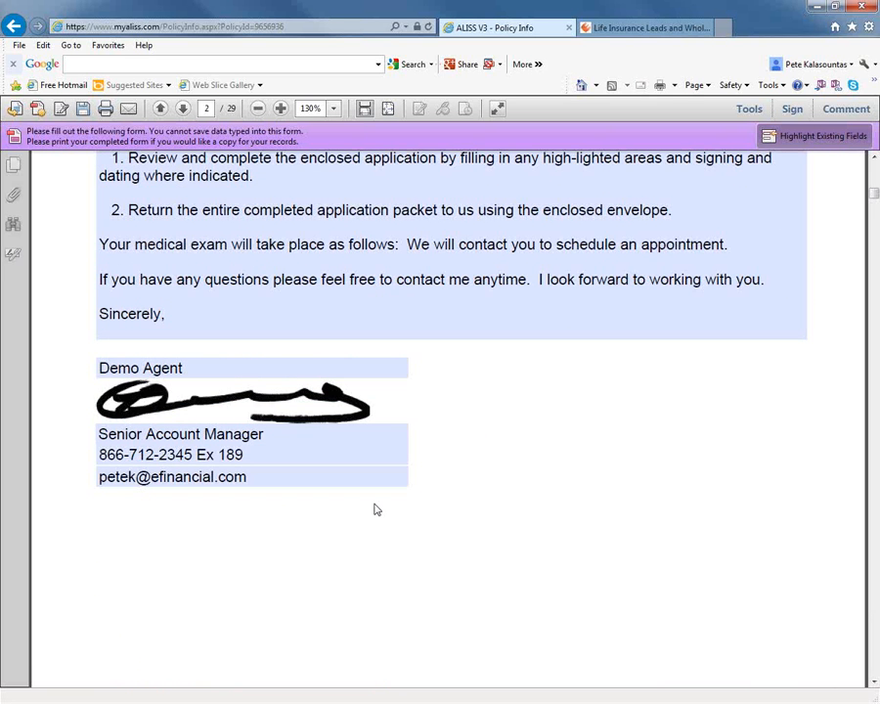
{"action": "scroll", "coordinate": [372, 514], "scroll_direction": "down", "scroll_amount": 15}
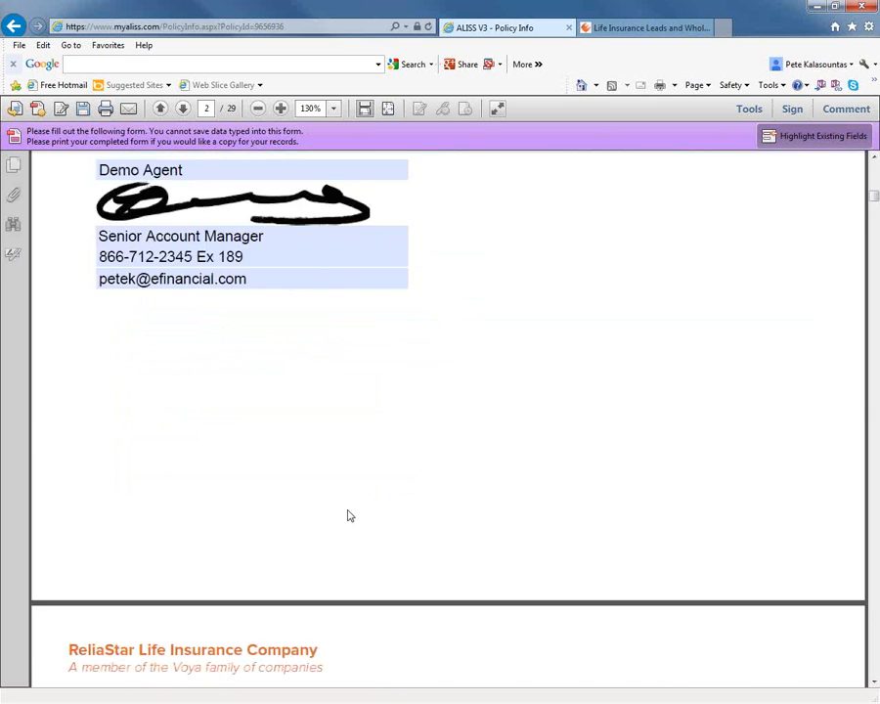
{"action": "scroll", "coordinate": [371, 544], "scroll_direction": "down", "scroll_amount": 20}
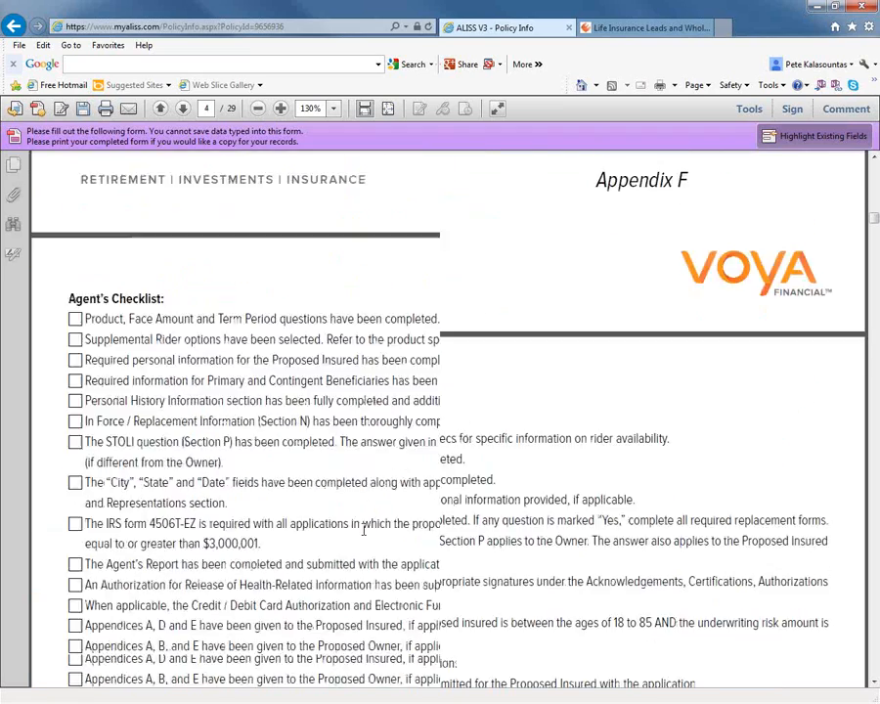
{"action": "scroll", "coordinate": [391, 544], "scroll_direction": "down", "scroll_amount": 15}
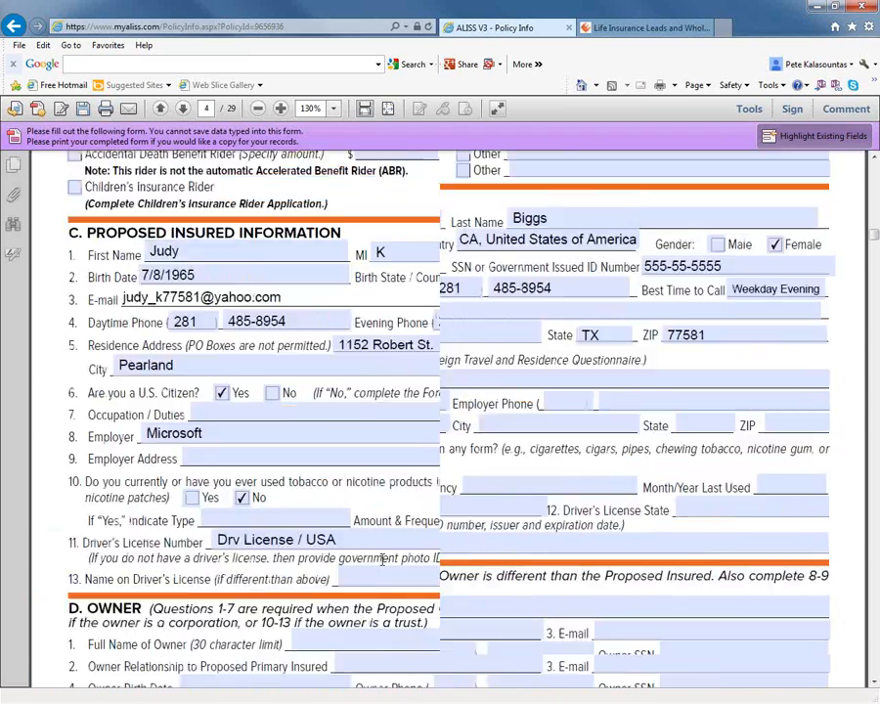
{"action": "scroll", "coordinate": [381, 560], "scroll_direction": "up", "scroll_amount": 3}
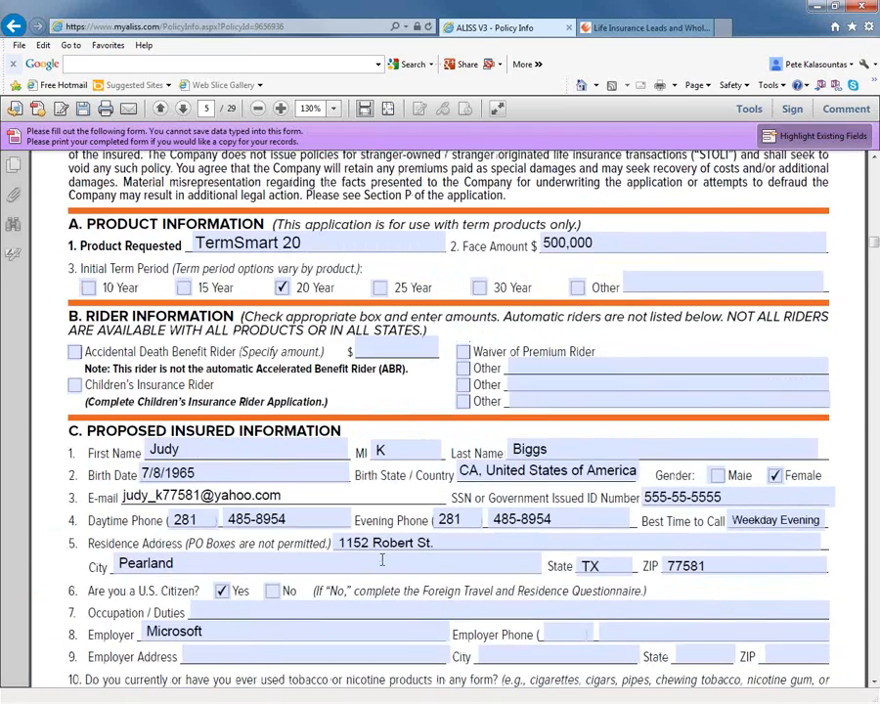
{"action": "scroll", "coordinate": [382, 559], "scroll_direction": "up", "scroll_amount": 2}
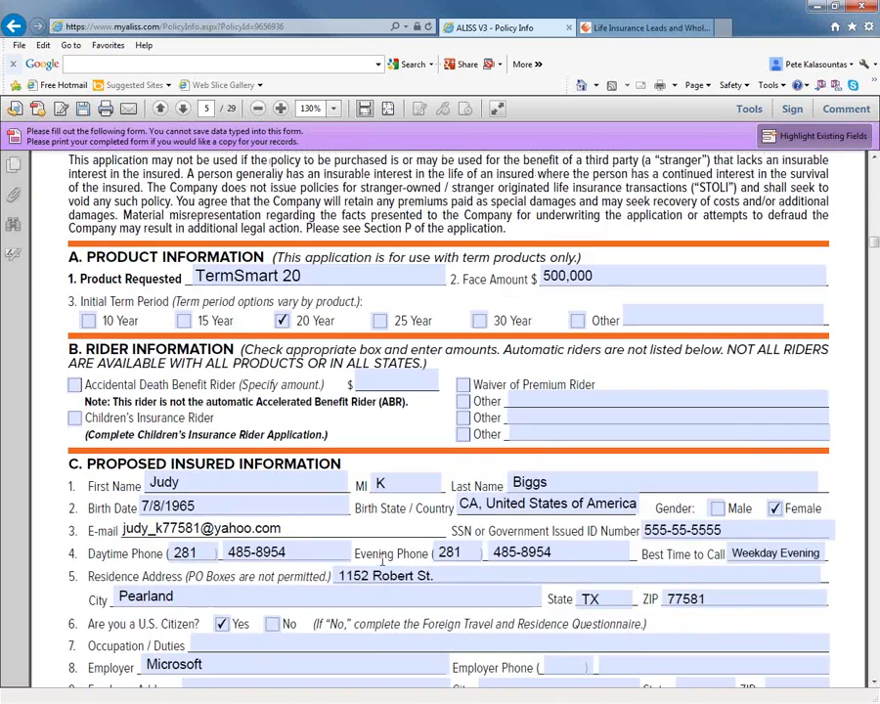
Examine the application's owner, personal history, payment information, financial details and stranger-originated life insurance sections.
{"action": "scroll", "coordinate": [385, 565], "scroll_direction": "down", "scroll_amount": 9}
{"action": "scroll", "coordinate": [386, 566], "scroll_direction": "down", "scroll_amount": 20}
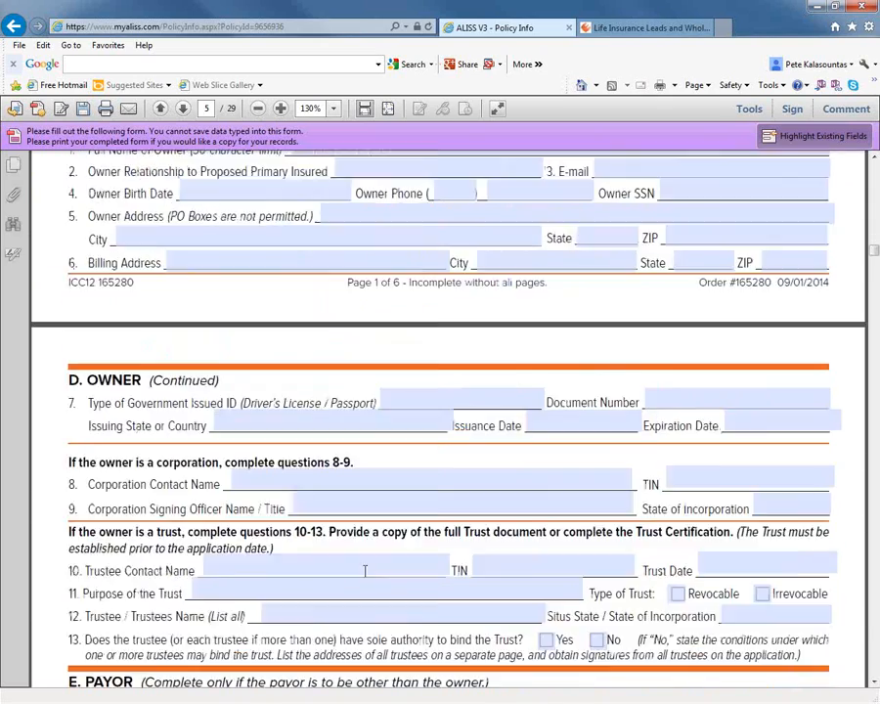
{"action": "scroll", "coordinate": [347, 591], "scroll_direction": "down", "scroll_amount": 20}
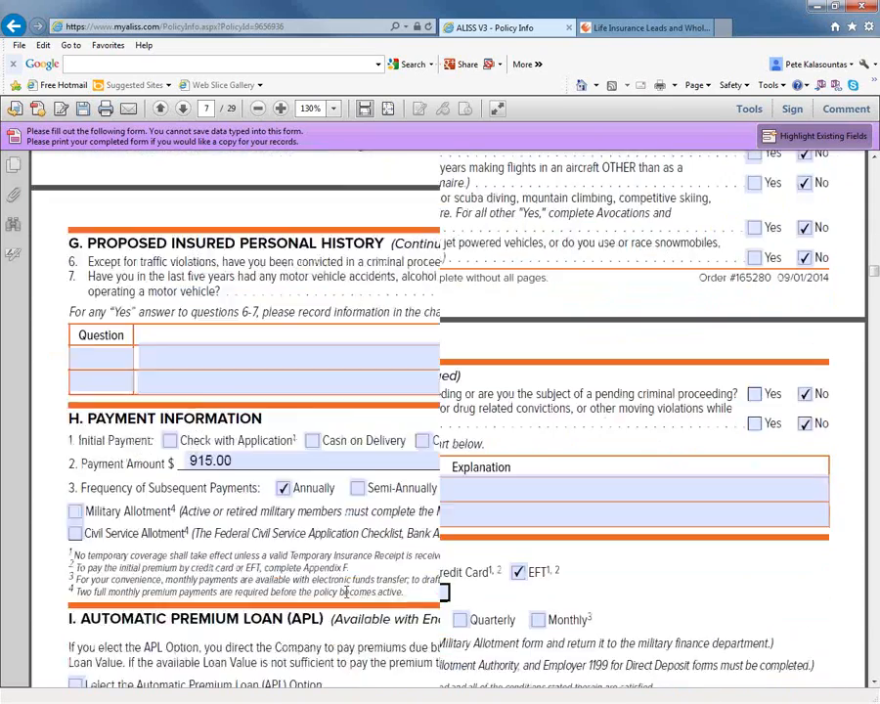
{"action": "scroll", "coordinate": [347, 593], "scroll_direction": "down", "scroll_amount": 20}
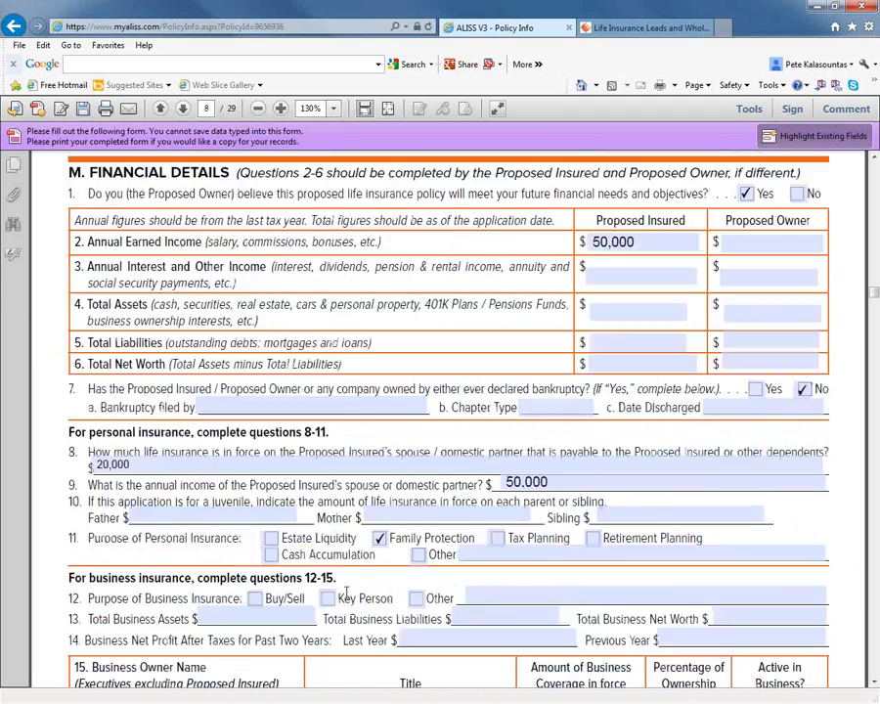
{"action": "scroll", "coordinate": [346, 593], "scroll_direction": "down", "scroll_amount": 20}
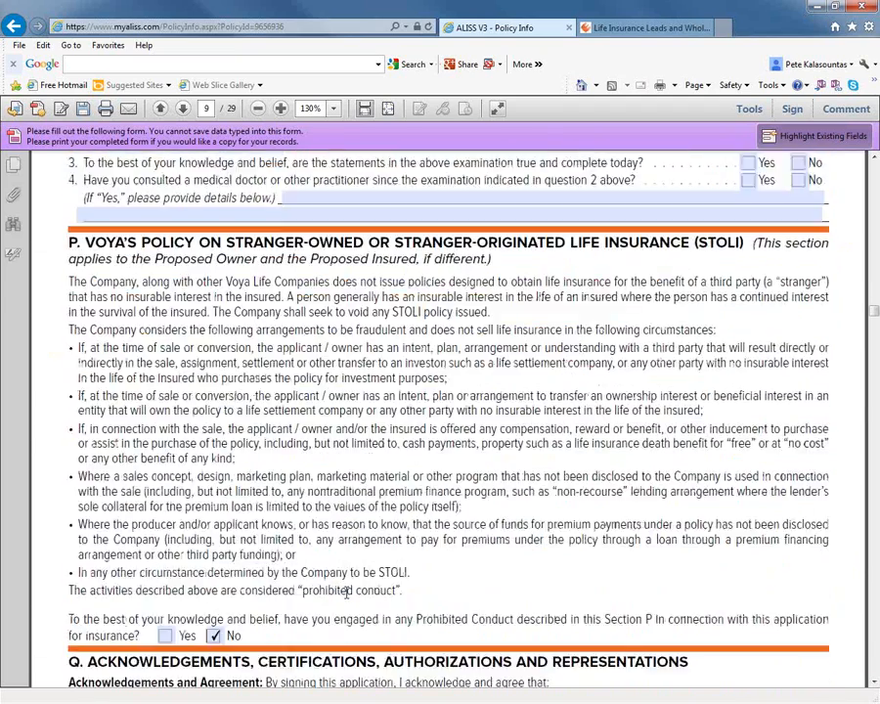
Examine the proposed owner's signing city and state, the signature lines, and the writing agent's signature, date, name and number.
{"action": "scroll", "coordinate": [378, 594], "scroll_direction": "down", "scroll_amount": 10}
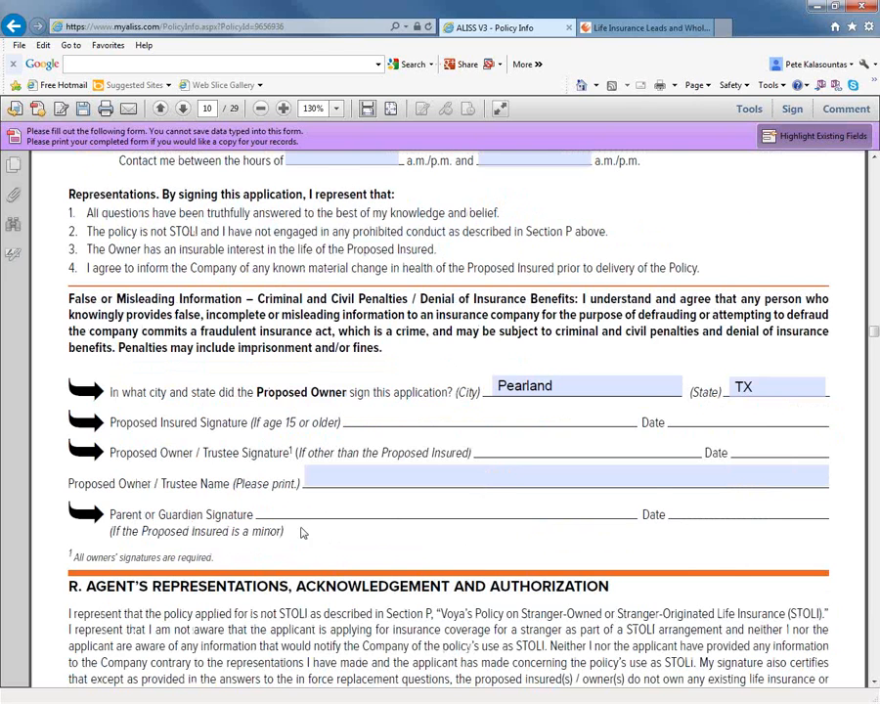
{"action": "scroll", "coordinate": [303, 533], "scroll_direction": "down", "scroll_amount": 6}
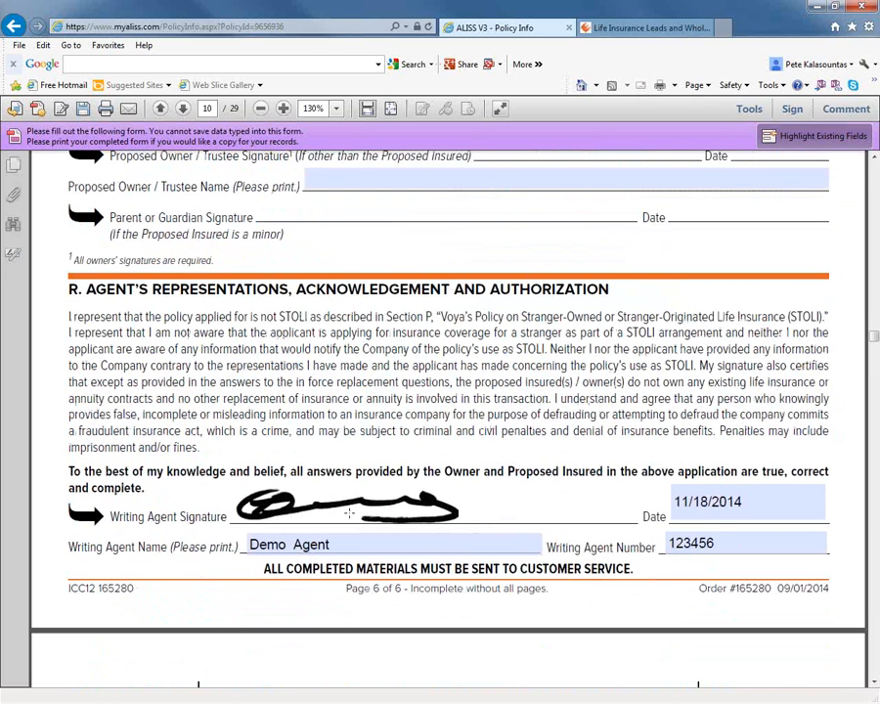
{"action": "left_click", "coordinate": [687, 540]}
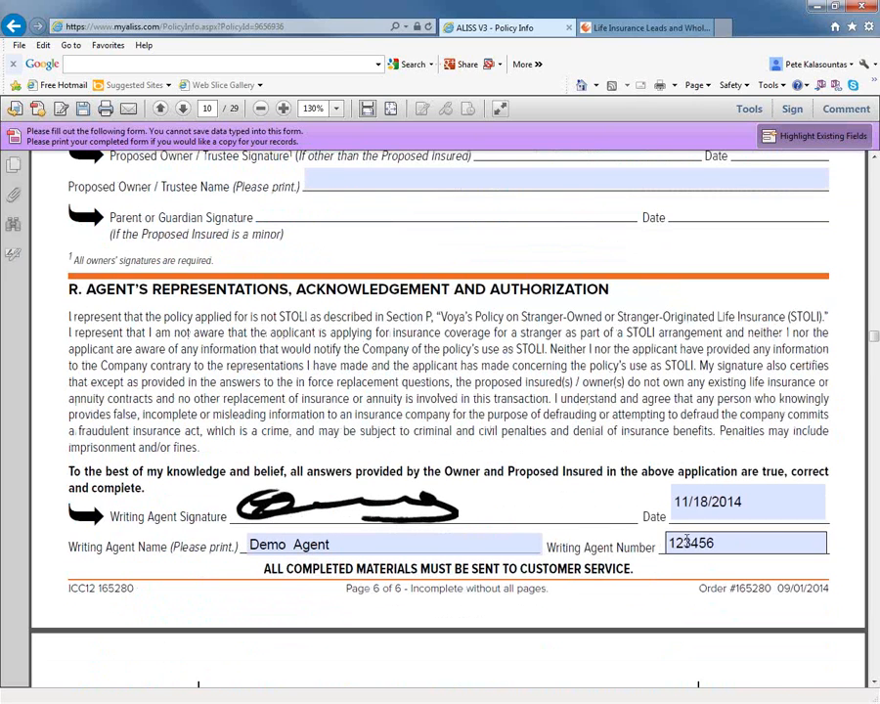
{"action": "left_click", "coordinate": [350, 459]}
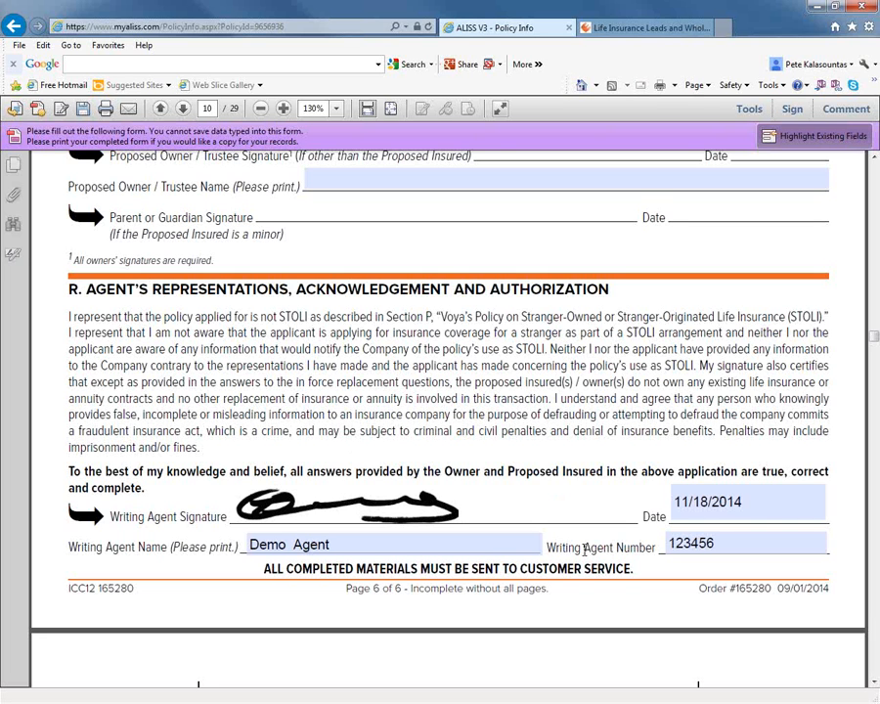
{"action": "scroll", "coordinate": [525, 531], "scroll_direction": "up", "scroll_amount": 5}
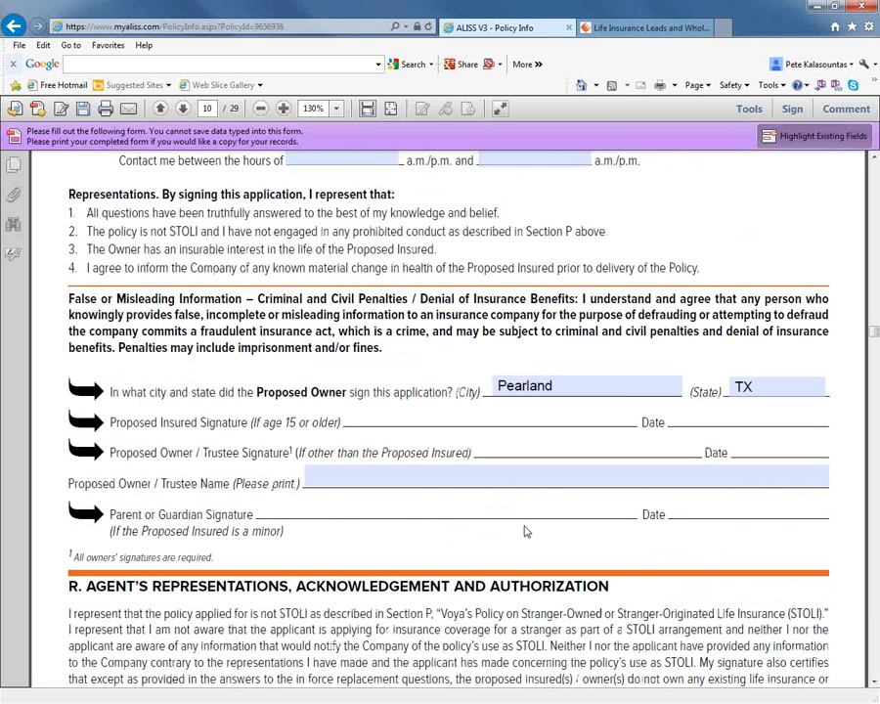
Switch to the Efinancial Wholesale website that is already open in the browser.
{"action": "left_click", "coordinate": [649, 28]}
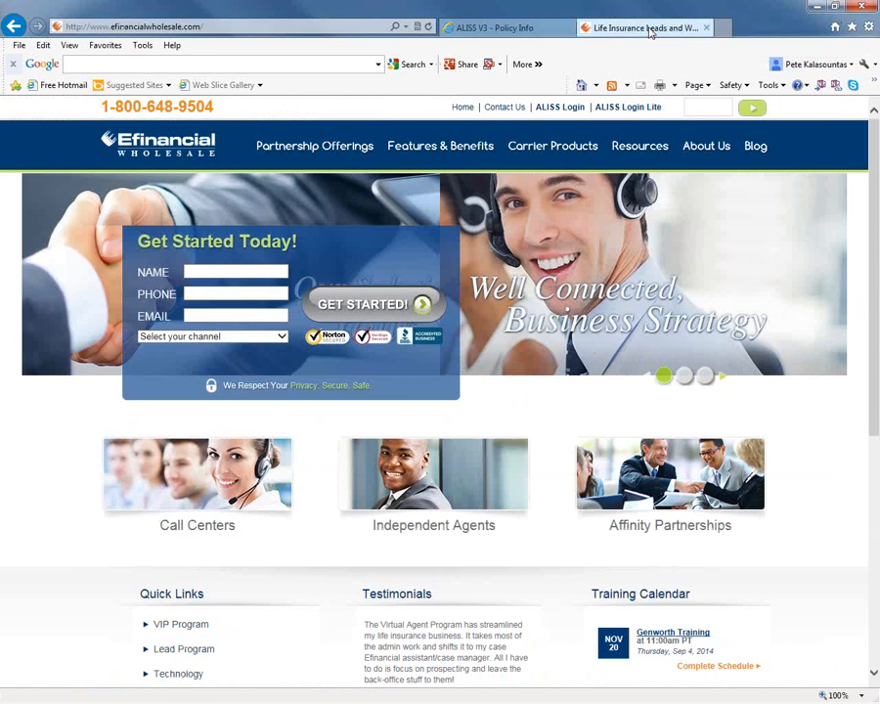